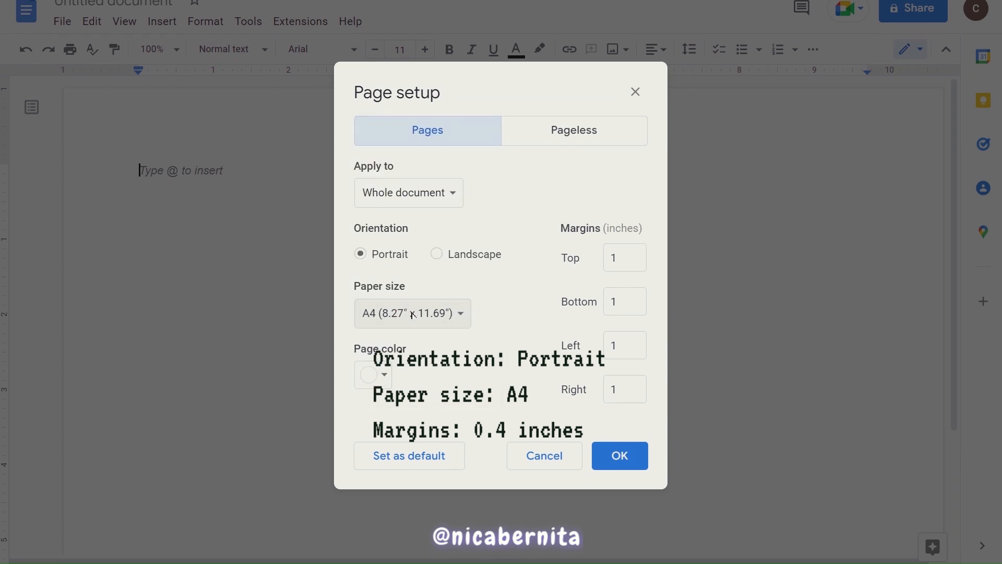
Set all four page margins to 0.4 inches for the whole document and apply the page setup.
{"action": "left_click", "coordinate": [612, 262]}
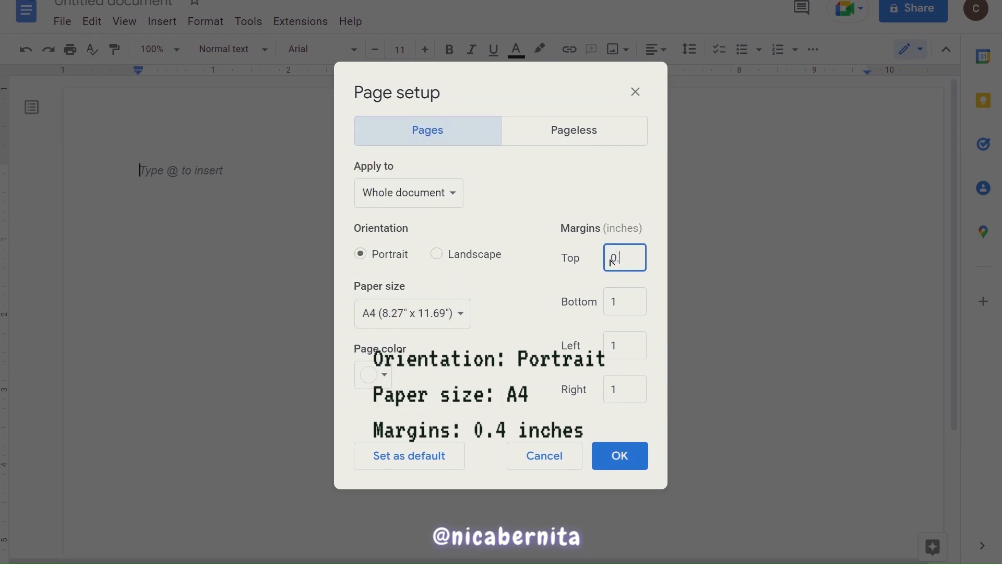
{"action": "left_click", "coordinate": [604, 347]}
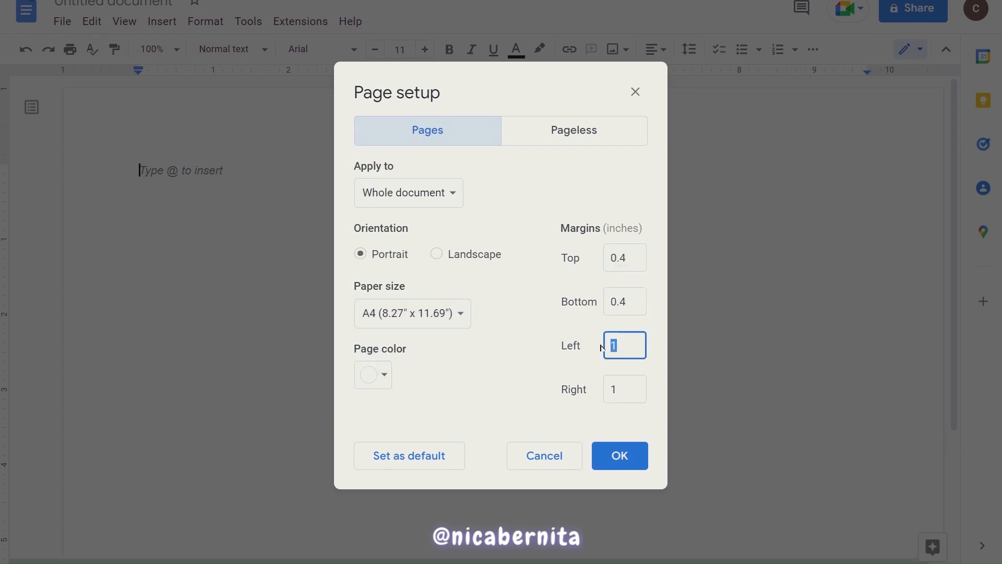
{"action": "left_click", "coordinate": [620, 455]}
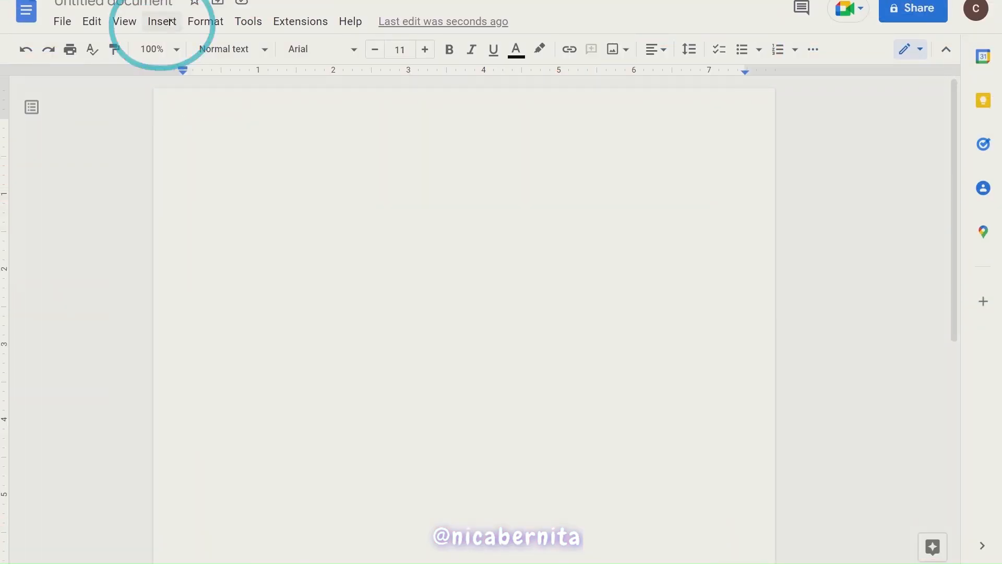
Insert a table of one column and 20 rows at the start of the blank page.
{"action": "left_click", "coordinate": [171, 21]}
{"action": "mouse_move", "coordinate": [186, 79]}
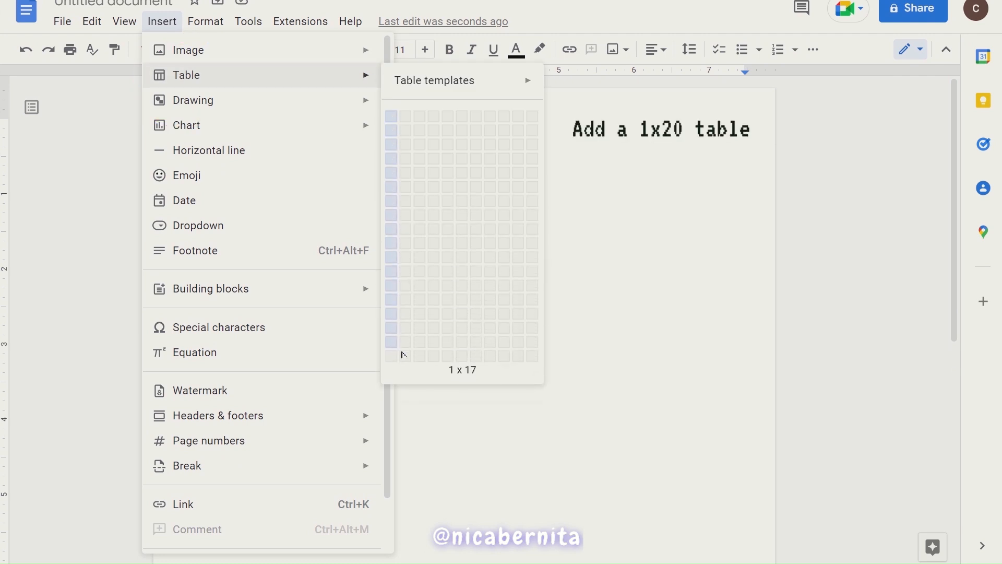
{"action": "left_click", "coordinate": [392, 388]}
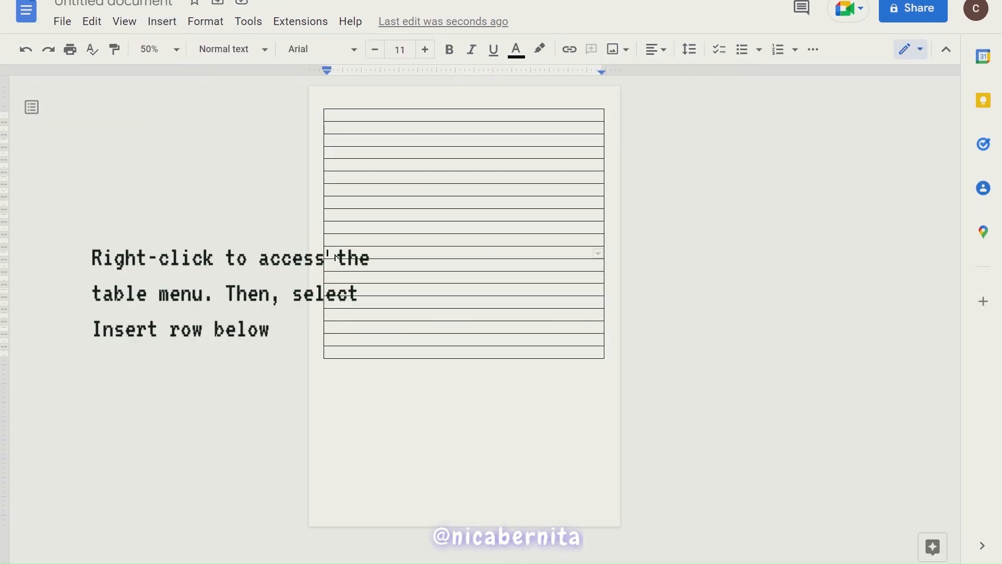
Extend the one-column table down the page by adding 9 rows and 3 more rows below its last row.
{"action": "left_click_drag", "start_coordinate": [334, 256], "coordinate": [534, 357]}
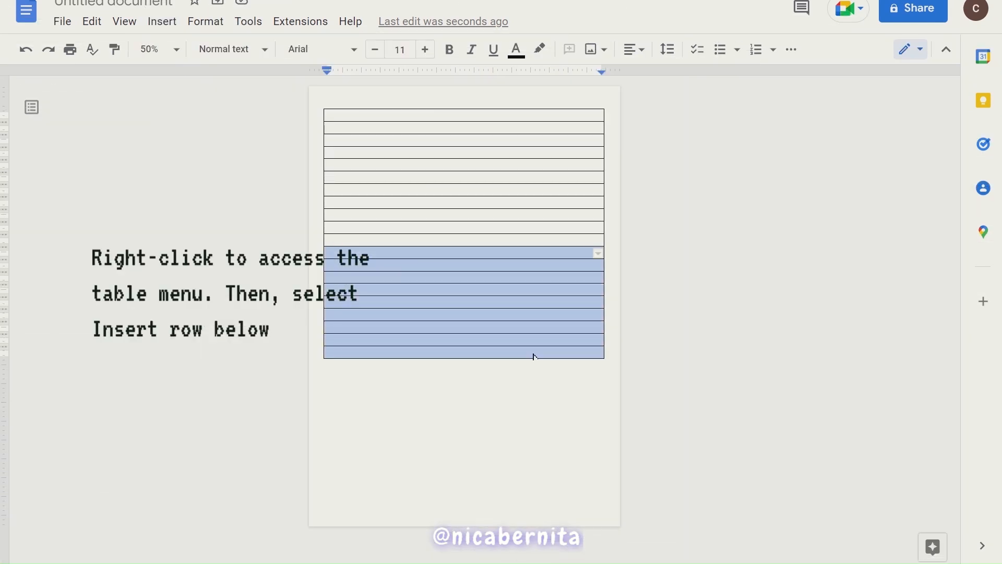
{"action": "right_click", "coordinate": [429, 301]}
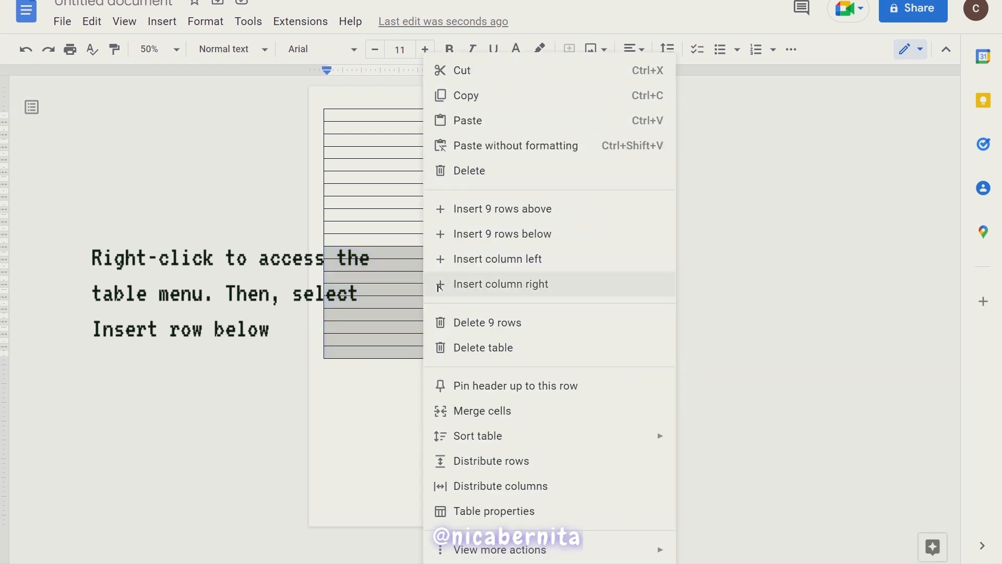
{"action": "left_click", "coordinate": [480, 242]}
{"action": "left_click_drag", "start_coordinate": [341, 448], "coordinate": [581, 468]}
{"action": "right_click", "coordinate": [582, 468]}
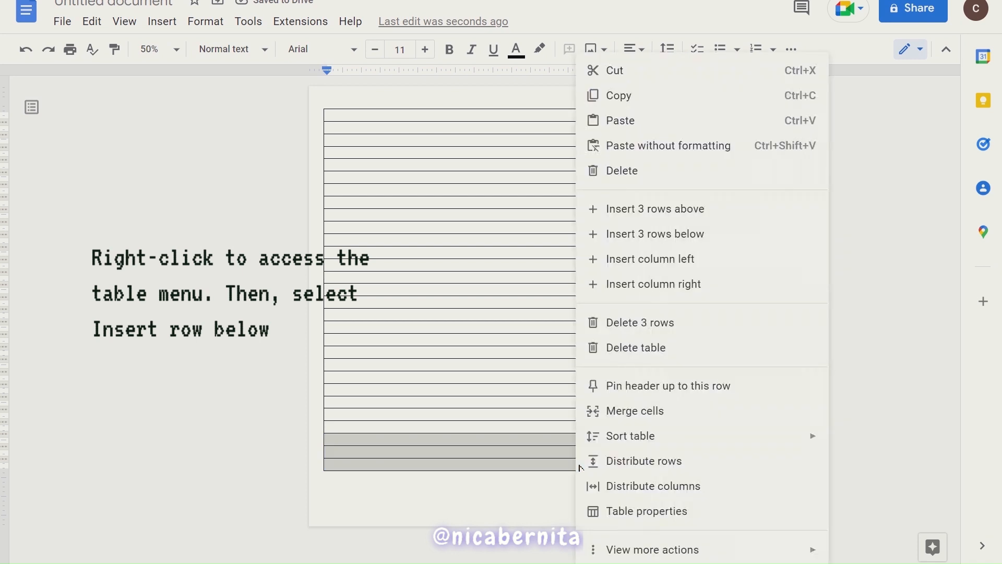
{"action": "left_click", "coordinate": [694, 235]}
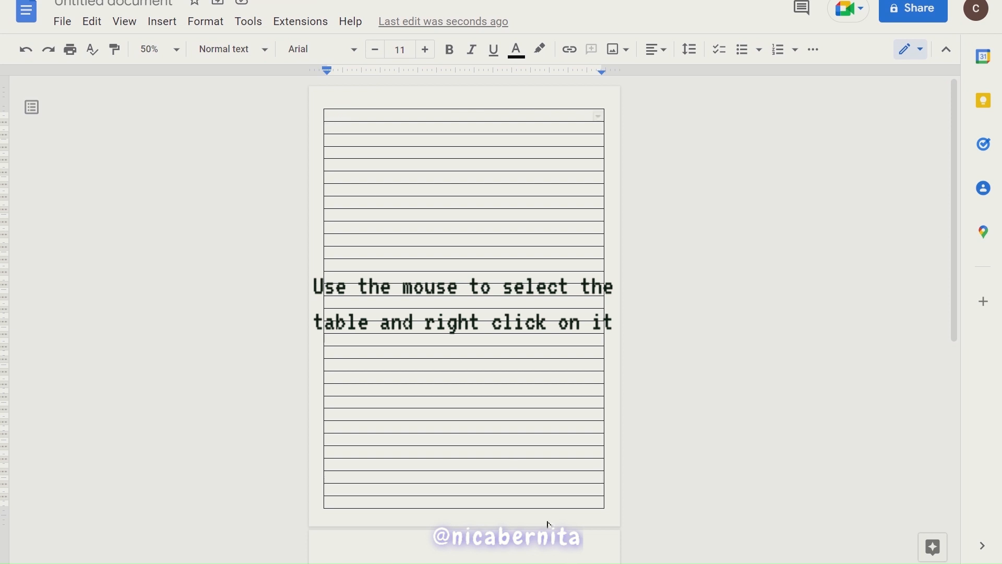
Change the border of the entire one-column table to light blue with a width of 0.5 pt.
{"action": "left_click_drag", "start_coordinate": [549, 524], "coordinate": [548, 505]}
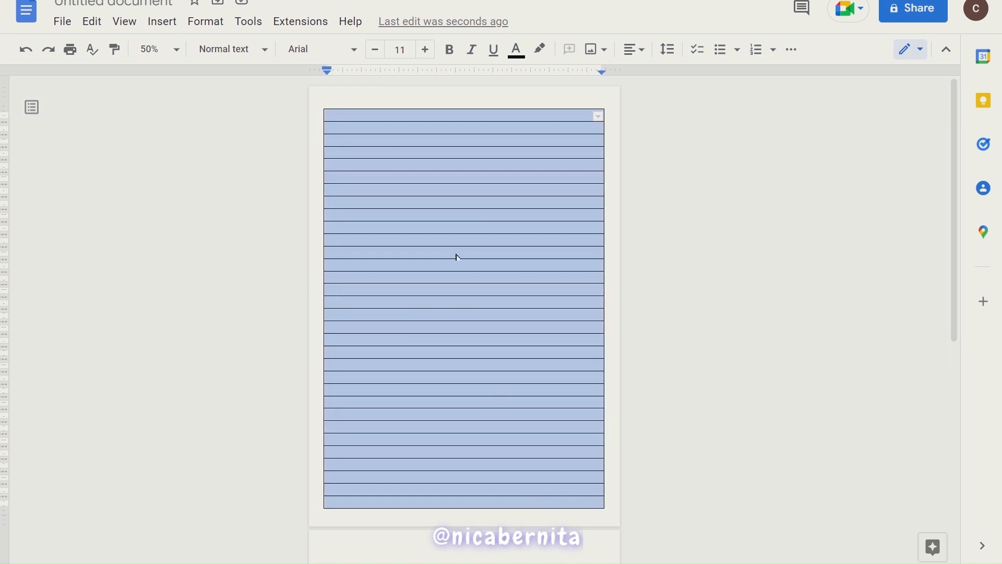
{"action": "right_click", "coordinate": [454, 257]}
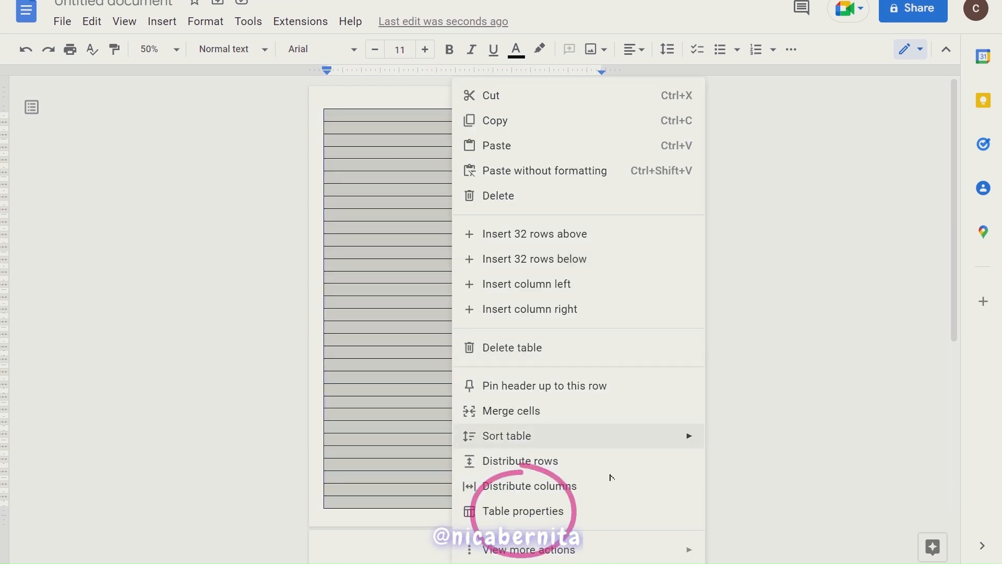
{"action": "left_click", "coordinate": [558, 511]}
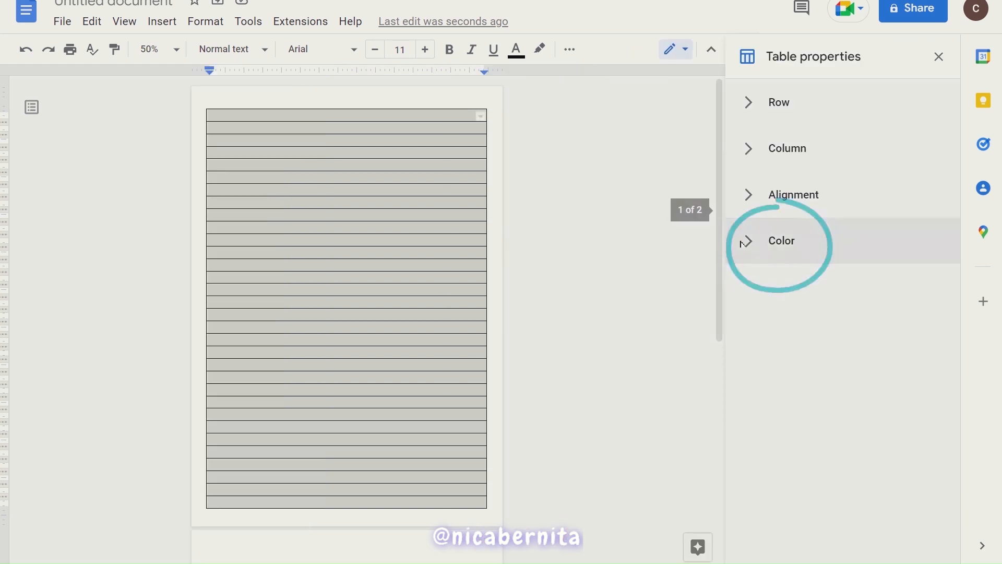
{"action": "left_click", "coordinate": [766, 243]}
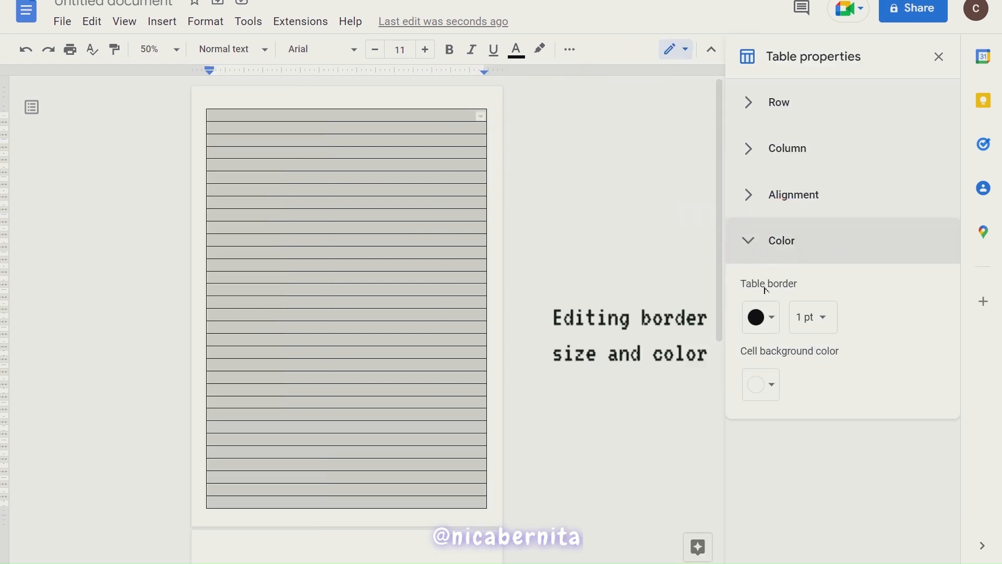
{"action": "left_click", "coordinate": [763, 324]}
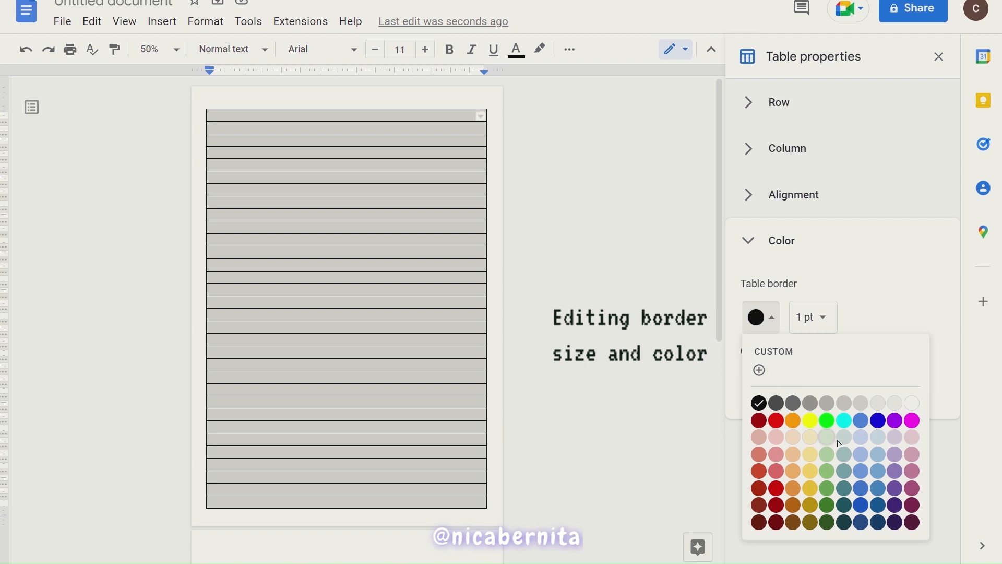
{"action": "left_click", "coordinate": [879, 455]}
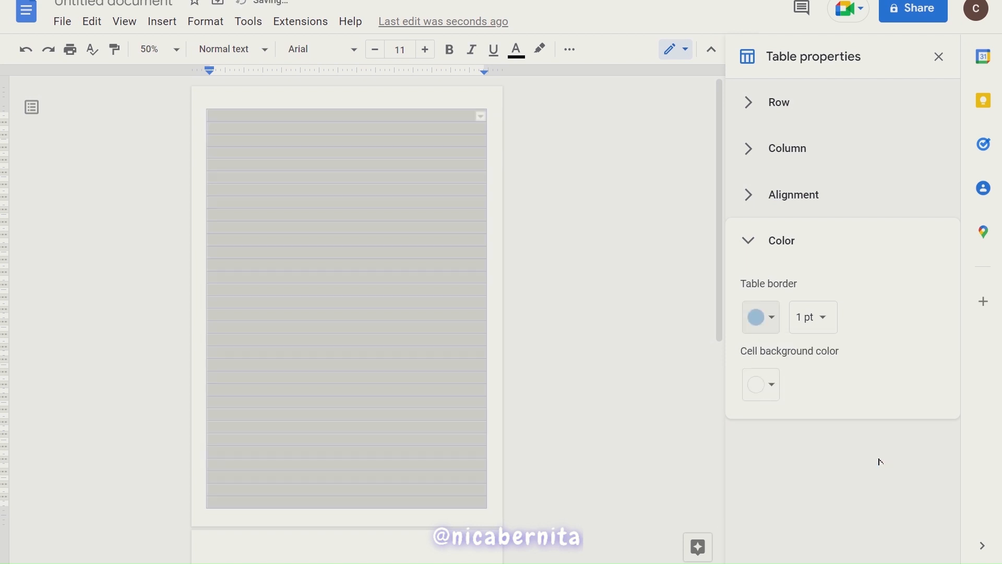
{"action": "left_click", "coordinate": [819, 319]}
{"action": "left_click", "coordinate": [819, 273]}
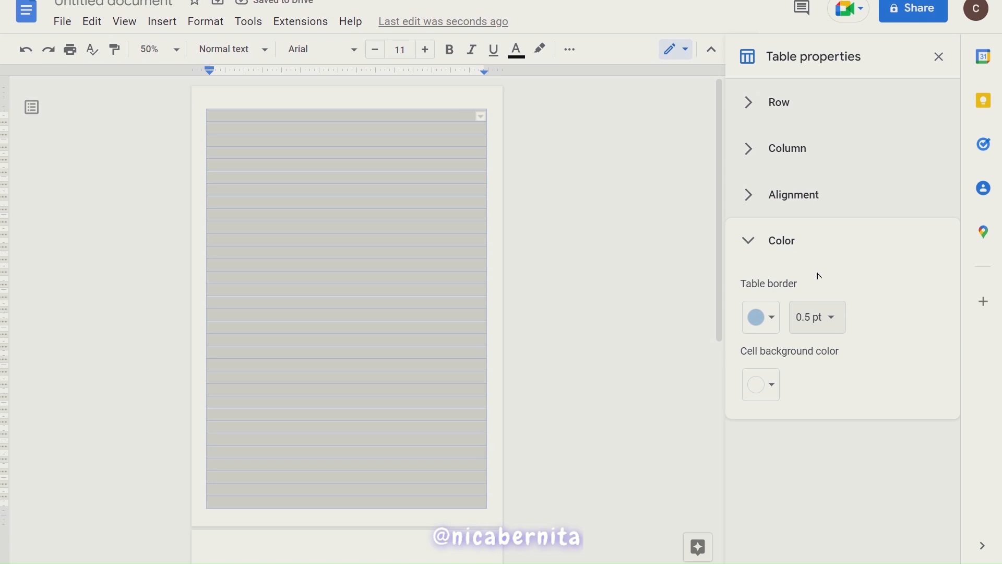
{"action": "left_click", "coordinate": [464, 228]}
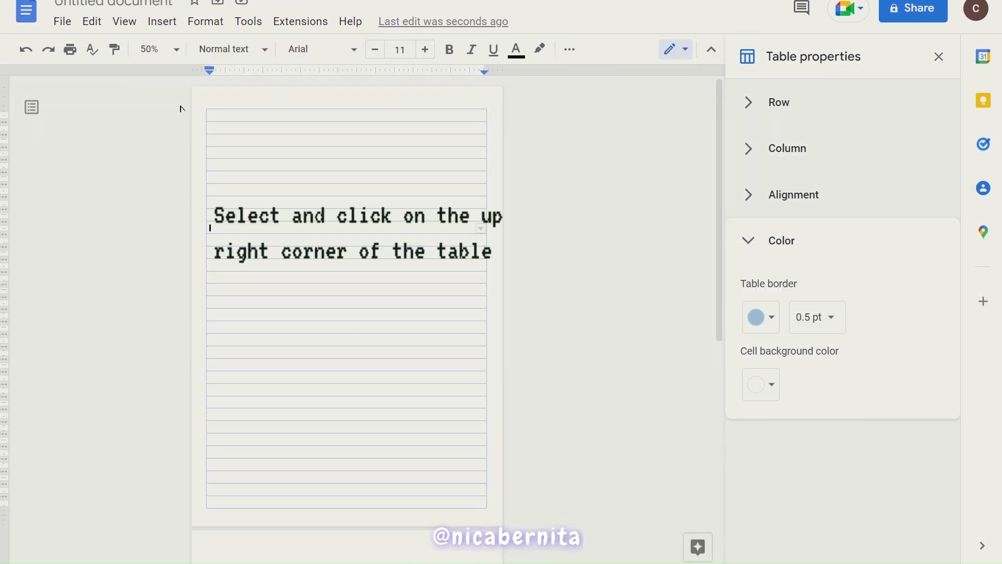
Remove the outer border of the whole lined table by reducing its border width to the minimum.
{"action": "left_click", "coordinate": [479, 508], "text": "shift"}
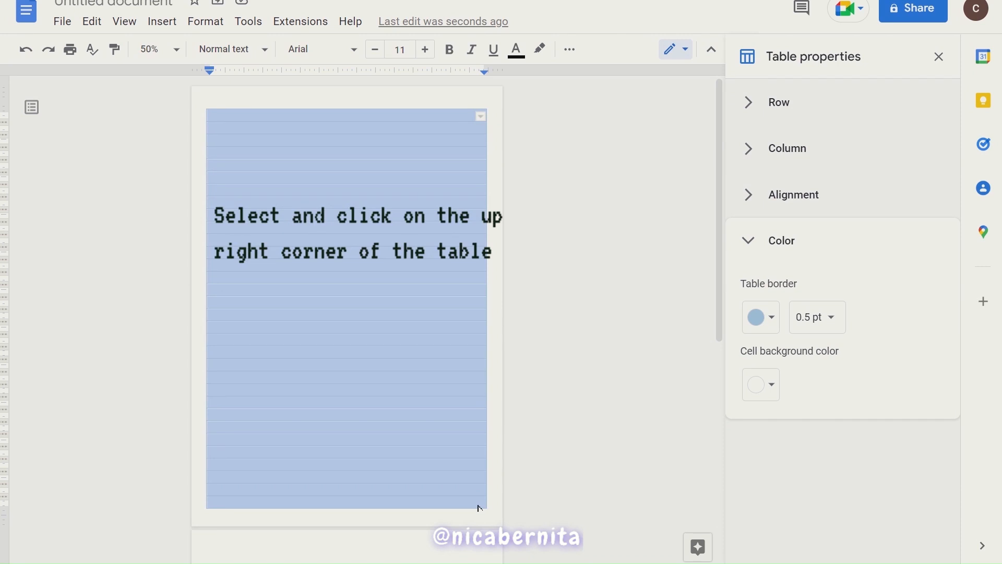
{"action": "left_click", "coordinate": [481, 117]}
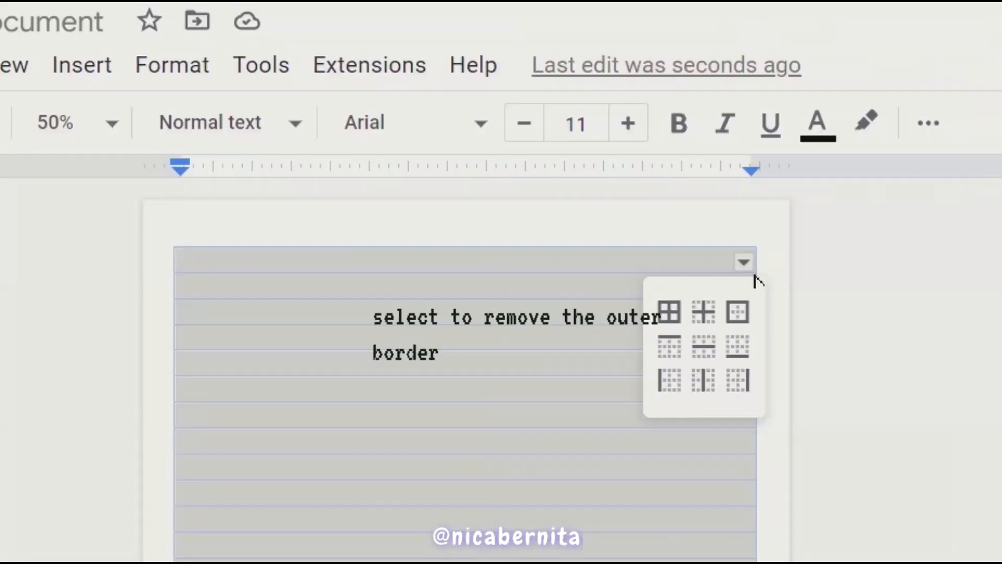
{"action": "left_click", "coordinate": [740, 315]}
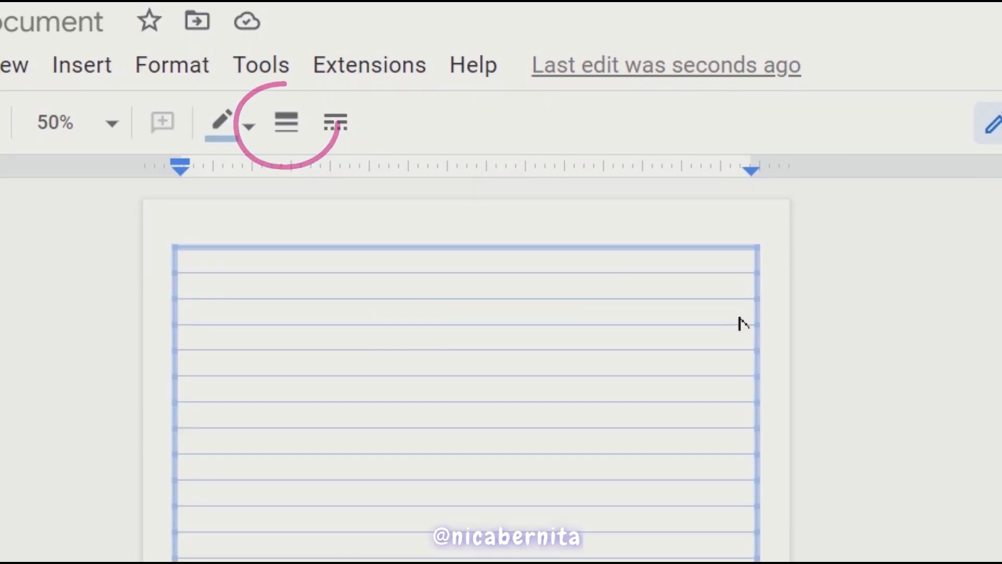
{"action": "left_click", "coordinate": [286, 127]}
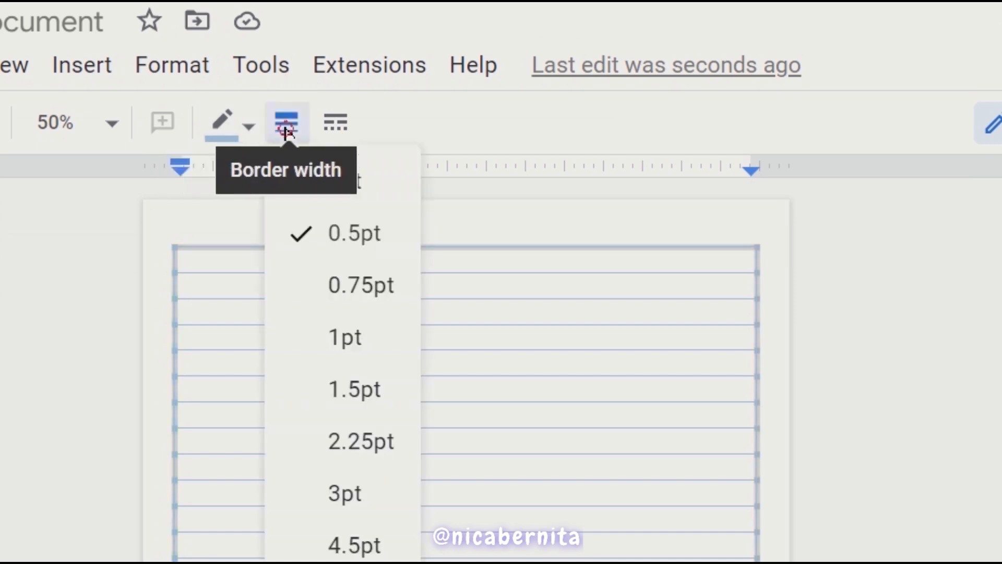
{"action": "left_click", "coordinate": [340, 188]}
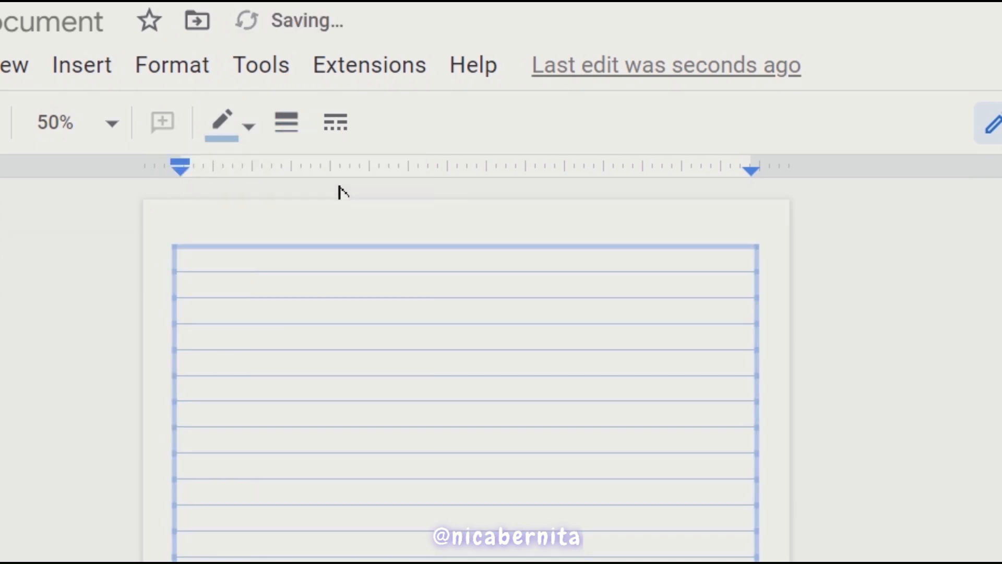
{"action": "left_click_drag", "start_coordinate": [725, 312], "coordinate": [739, 285]}
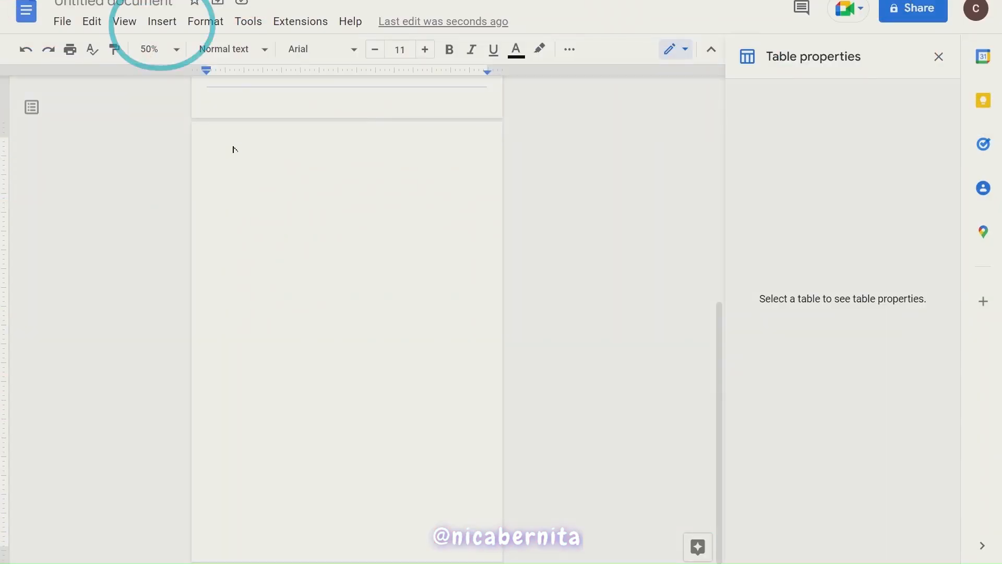
Insert a 20 x 20 table on the blank second page.
{"action": "left_click", "coordinate": [172, 23]}
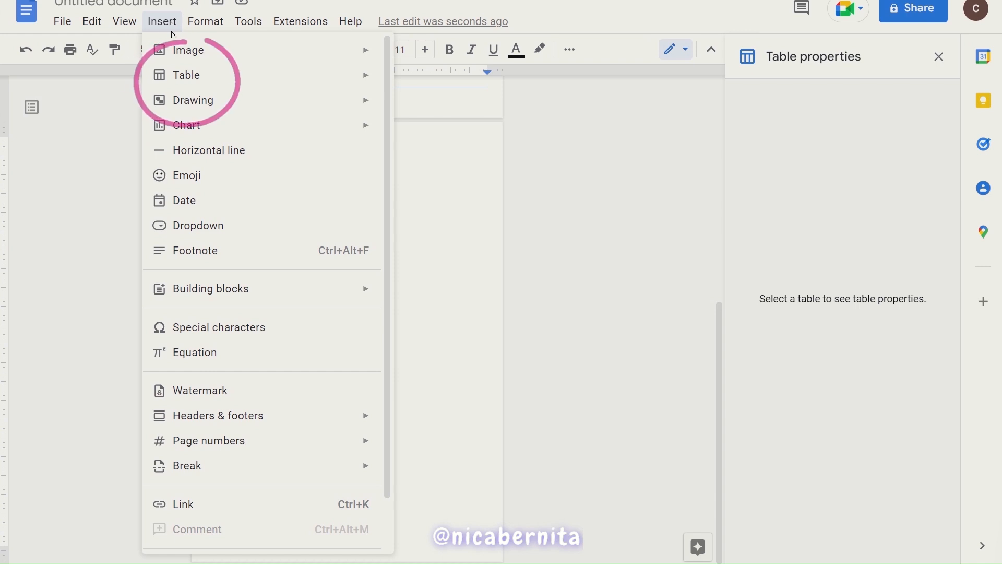
{"action": "mouse_move", "coordinate": [177, 75]}
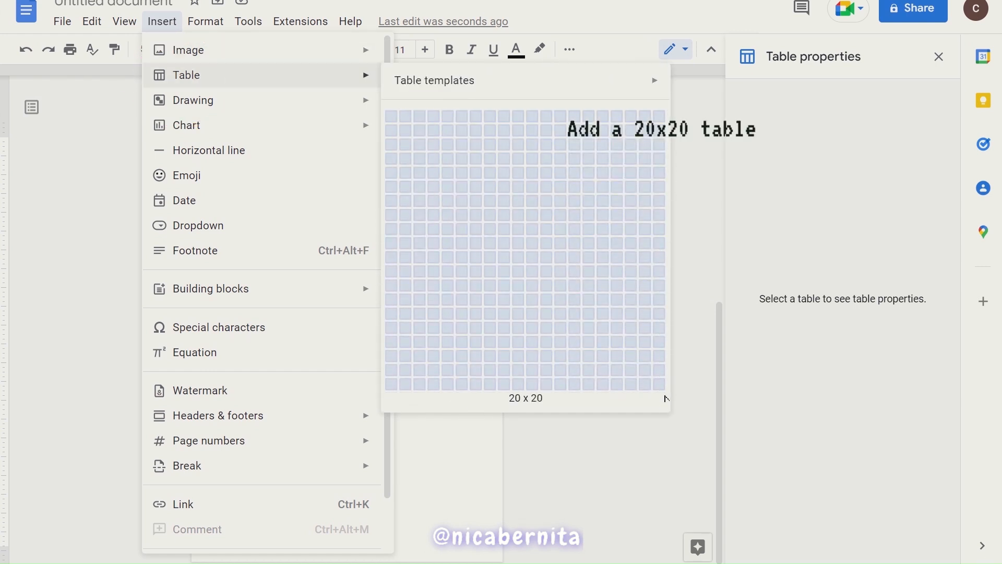
{"action": "left_click", "coordinate": [668, 390]}
Set a custom line spacing of 0.2 for all cells of the 20 x 20 table.
{"action": "left_click_drag", "start_coordinate": [476, 394], "coordinate": [218, 159]}
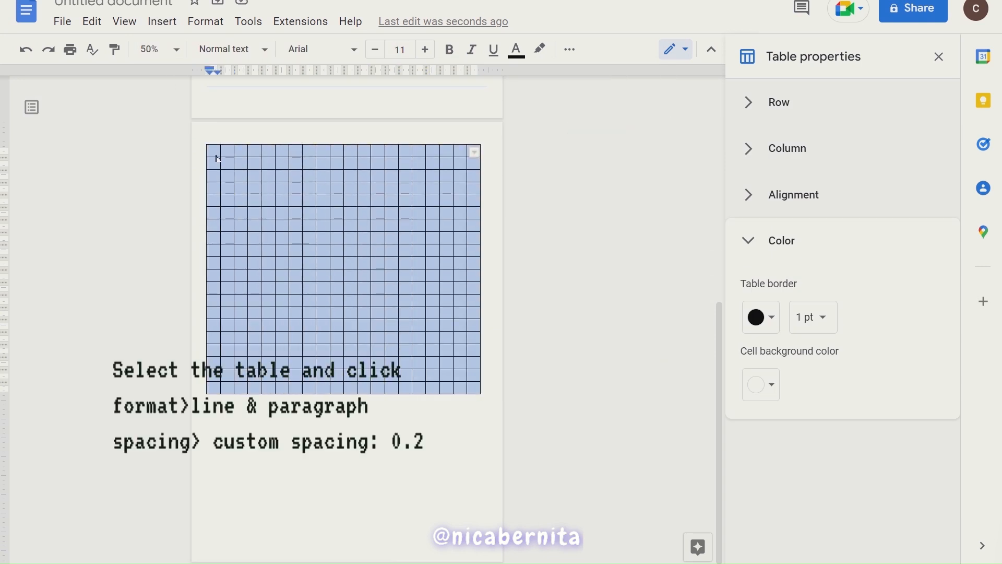
{"action": "left_click", "coordinate": [208, 23]}
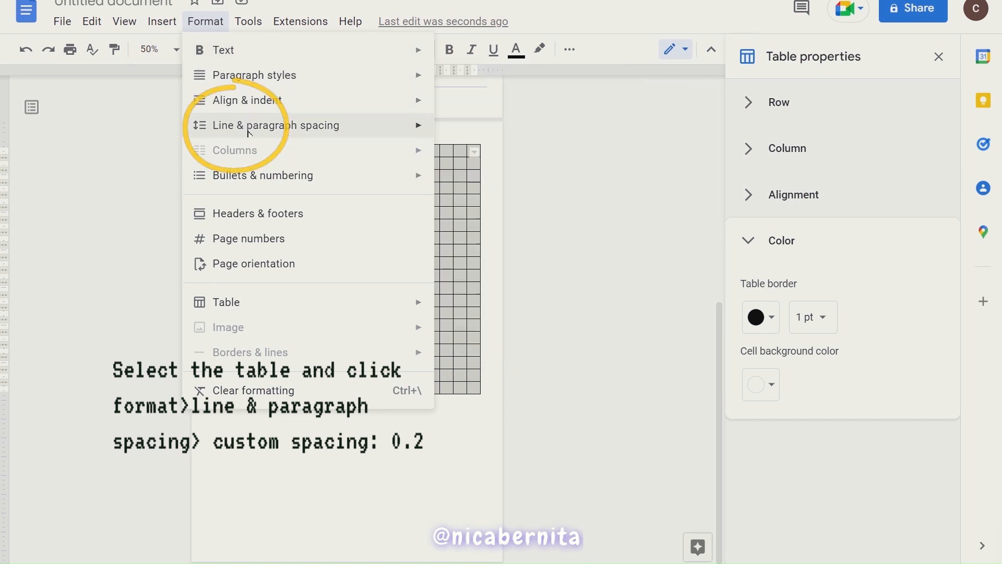
{"action": "mouse_move", "coordinate": [280, 133]}
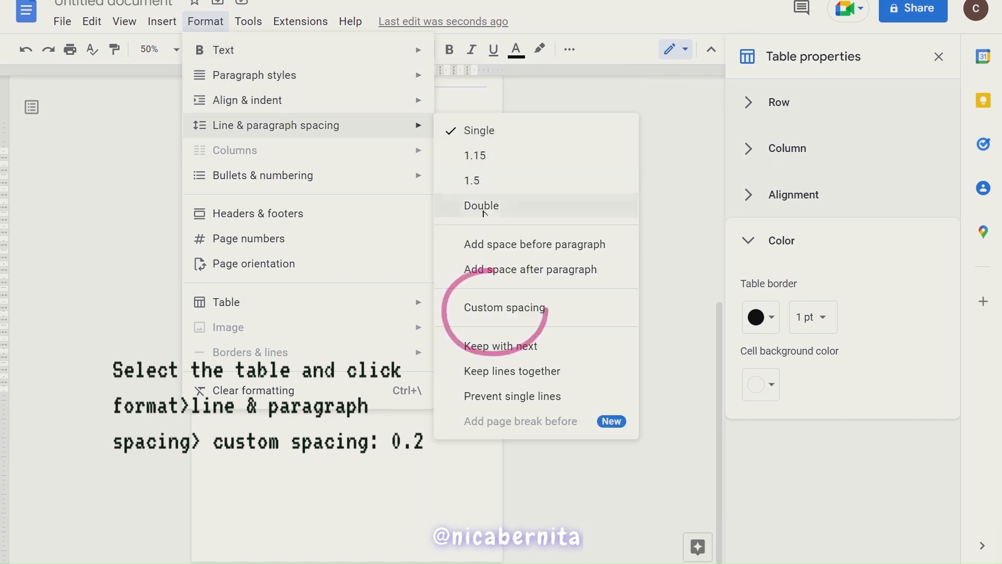
{"action": "left_click", "coordinate": [504, 308]}
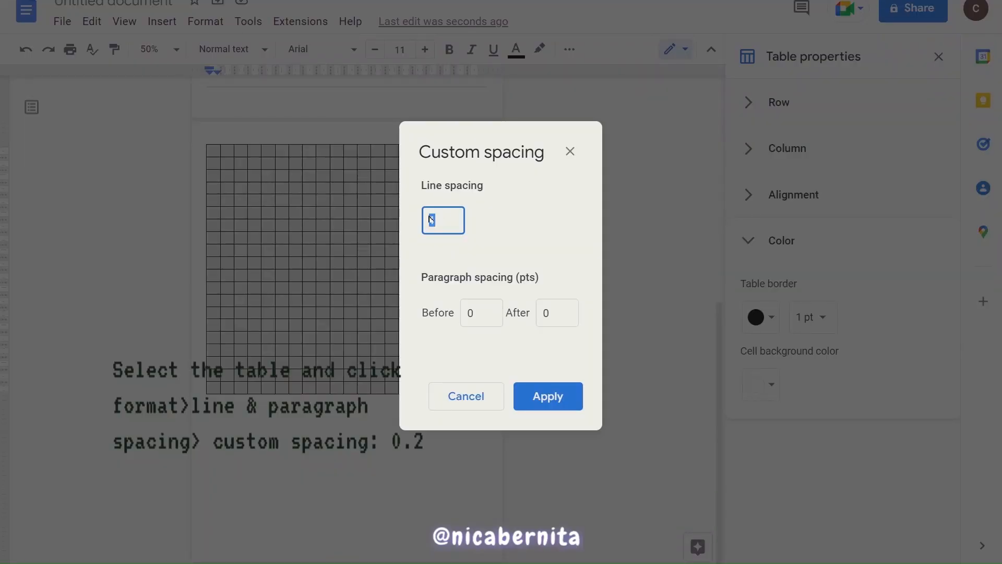
{"action": "type", "text": "0.2"}
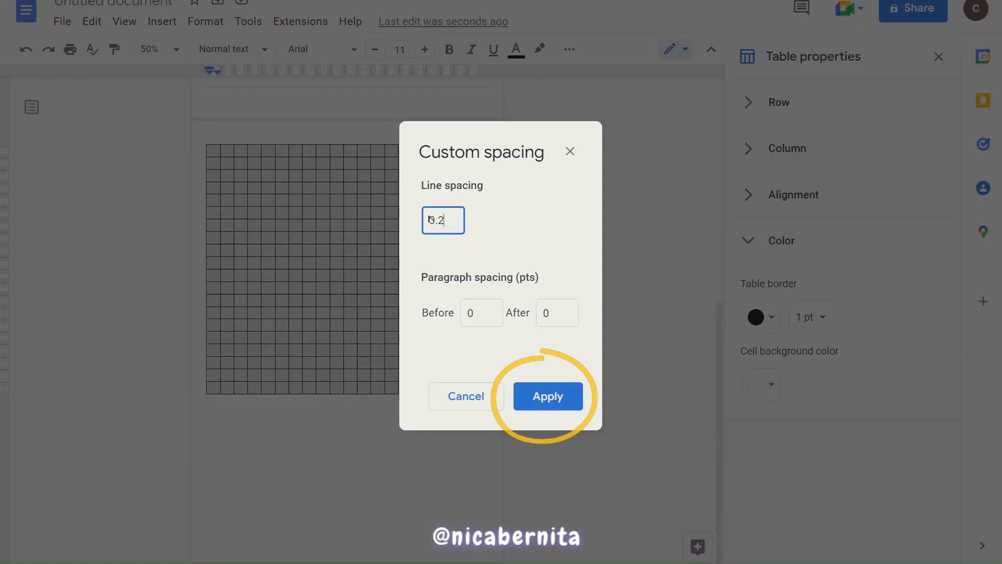
{"action": "left_click", "coordinate": [545, 403]}
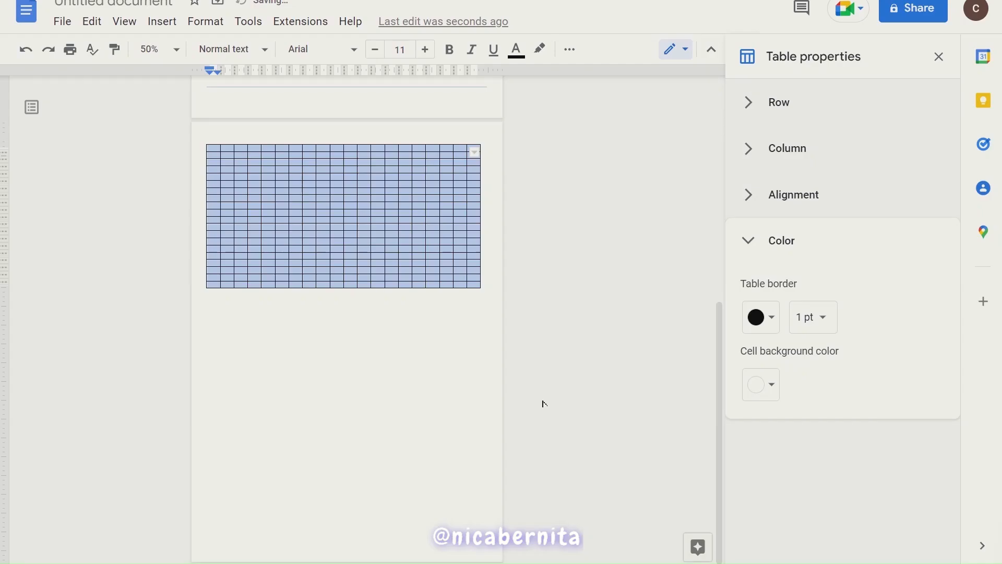
Set the cell padding of the whole 20 x 20 table to 0 in and the column width to 0.2 in.
{"action": "left_click", "coordinate": [789, 209]}
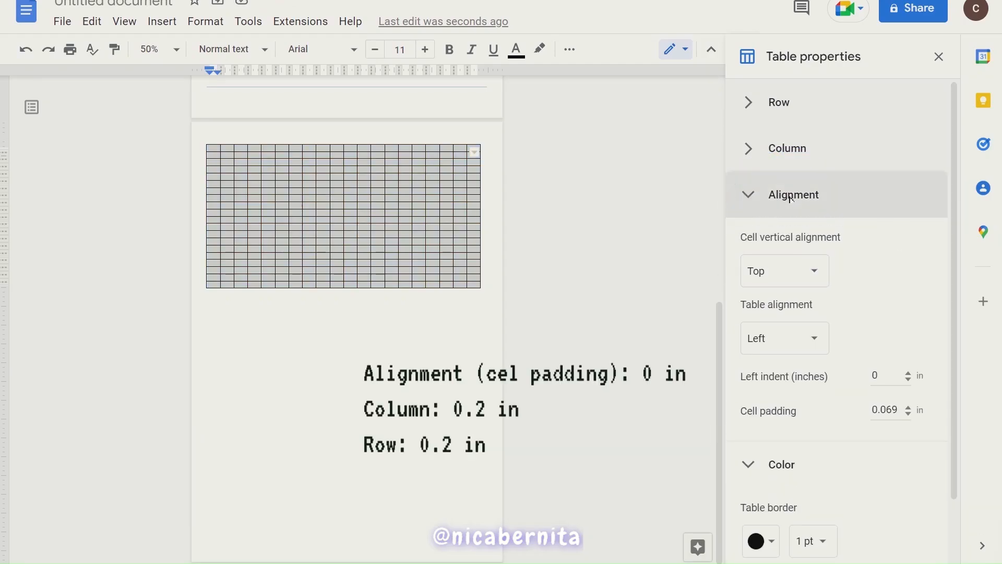
{"action": "left_click_drag", "start_coordinate": [894, 410], "coordinate": [867, 412]}
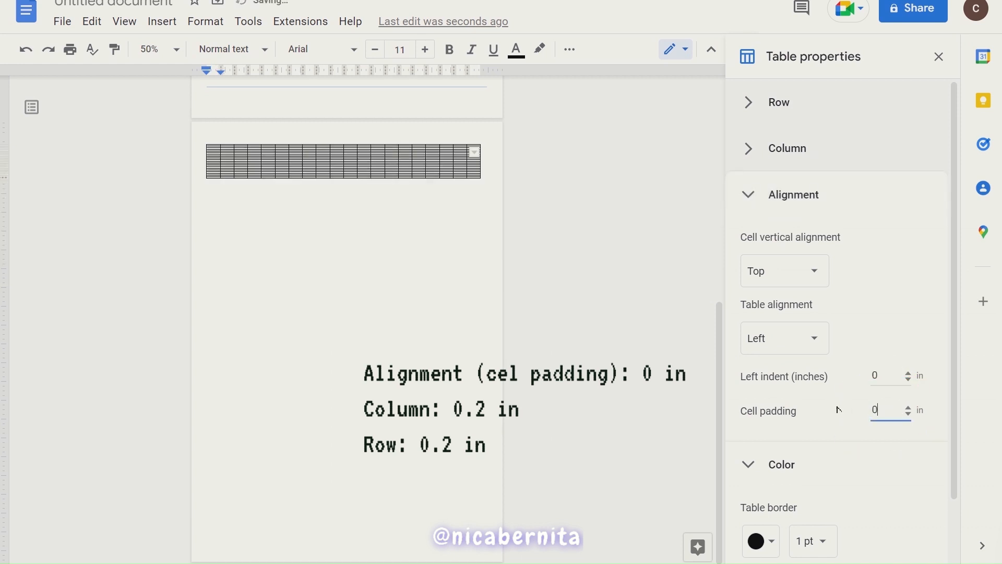
{"action": "left_click", "coordinate": [788, 150]}
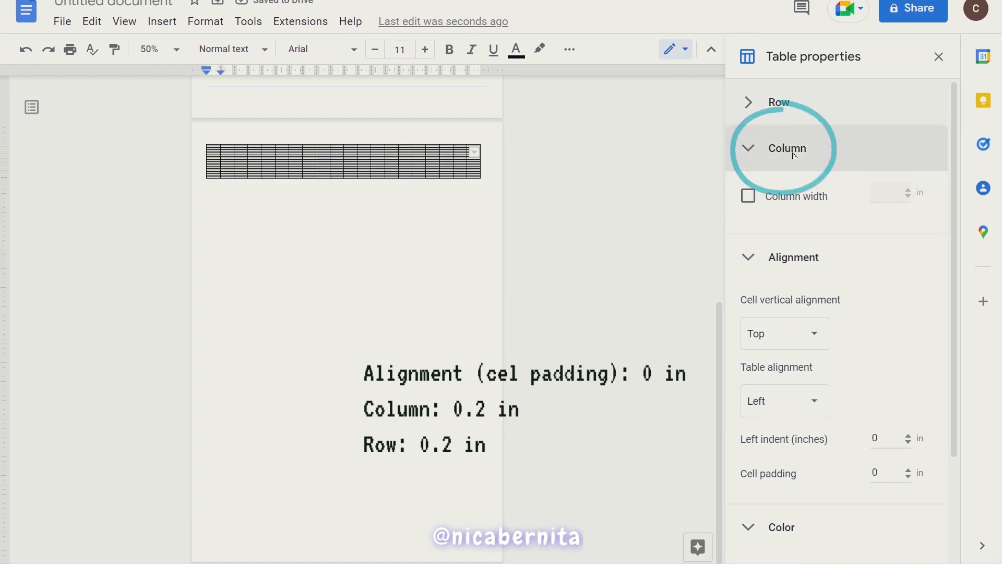
{"action": "left_click", "coordinate": [748, 194]}
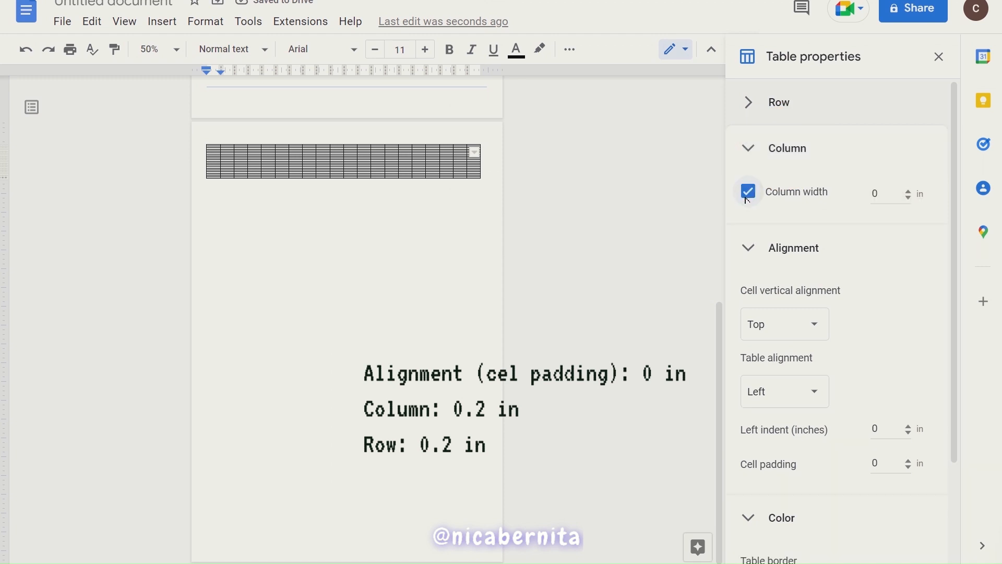
{"action": "left_click", "coordinate": [884, 196]}
{"action": "type", "text": "0.2"}
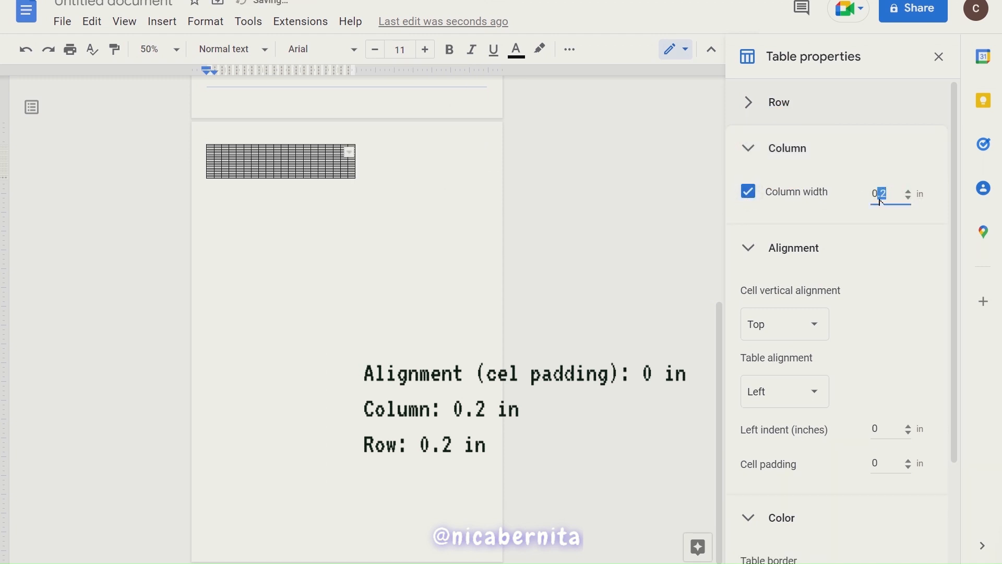
Set the minimum row height of the 20 x 20 table to 0.2 in.
{"action": "left_click", "coordinate": [779, 103]}
{"action": "left_click", "coordinate": [750, 146]}
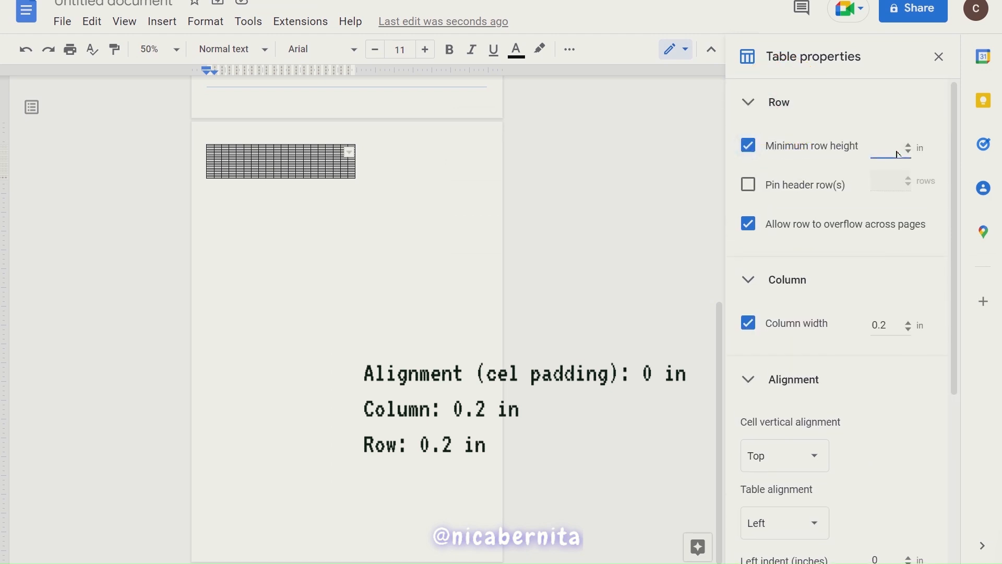
{"action": "type", "text": "0.2"}
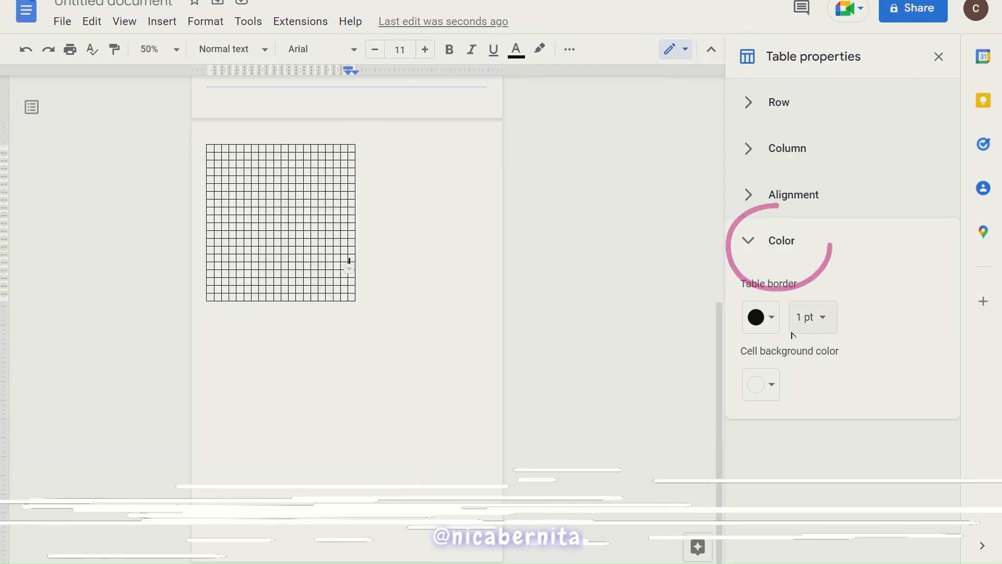
Change the border of the entire grid table to blue with a width of 0.5 pt.
{"action": "left_click", "coordinate": [760, 317]}
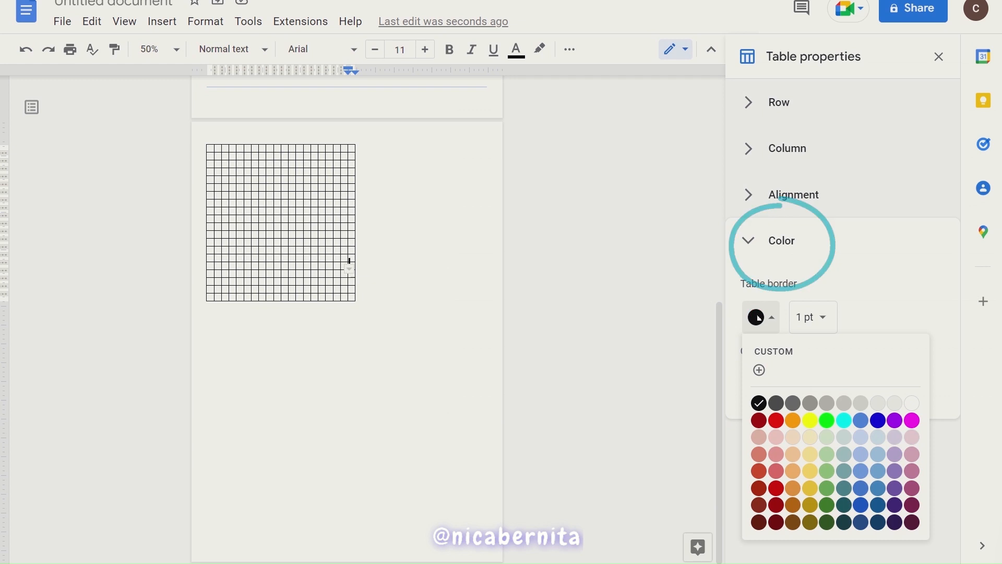
{"action": "left_click", "coordinate": [879, 489]}
{"action": "left_click", "coordinate": [814, 318]}
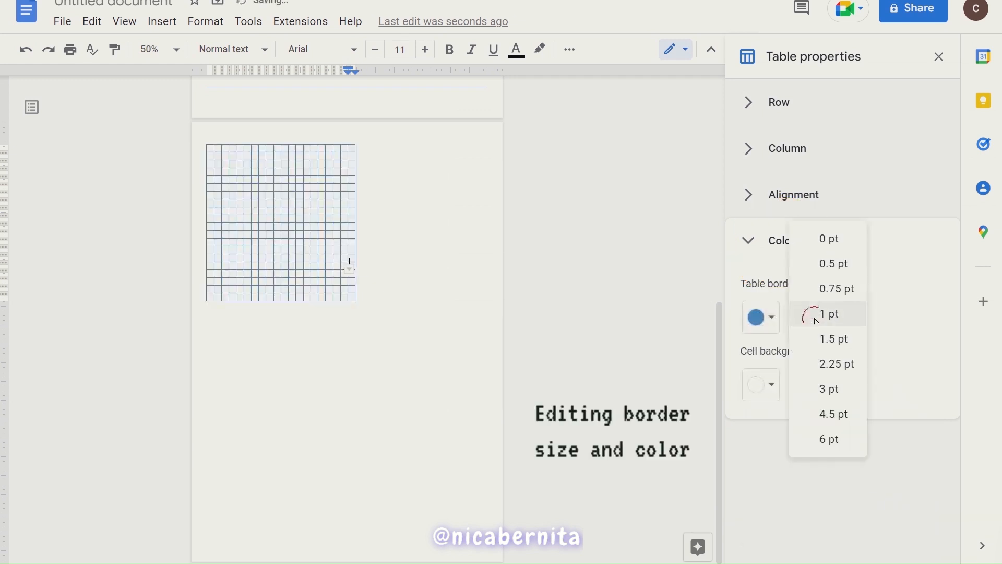
{"action": "left_click", "coordinate": [834, 268]}
Add 20 more columns to the grid table so that it spans the page width.
{"action": "left_click", "coordinate": [216, 156]}
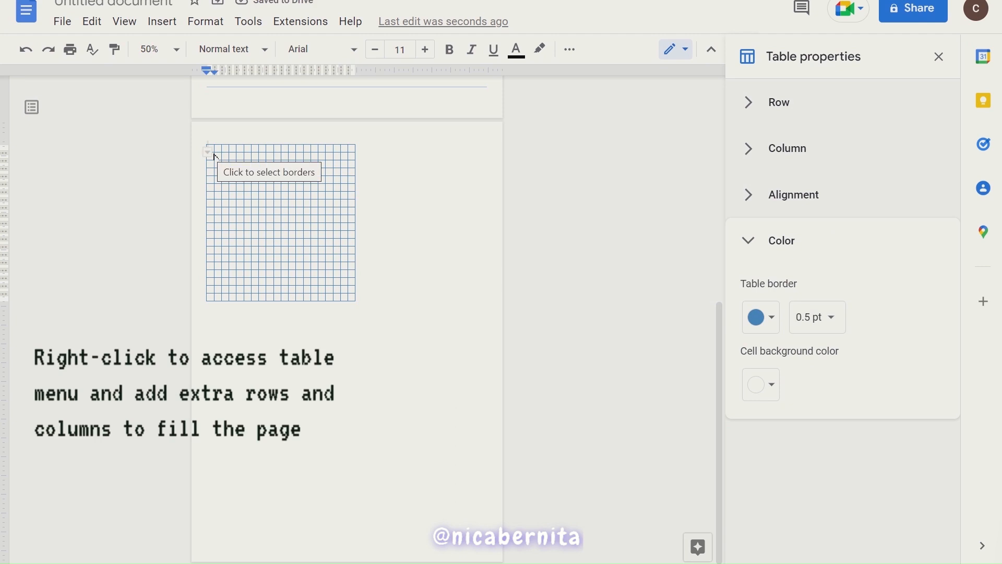
{"action": "left_click", "coordinate": [356, 303], "text": "shift"}
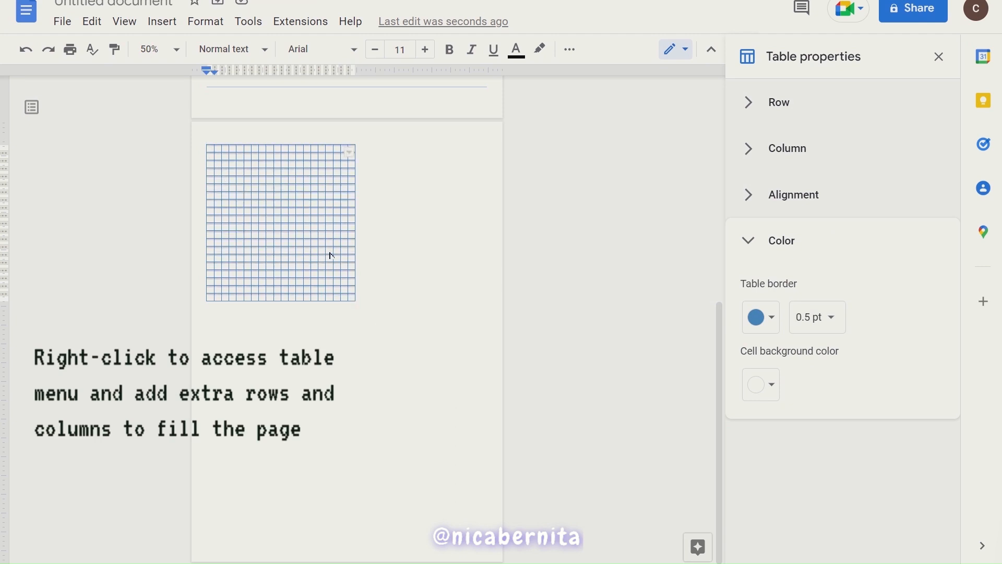
{"action": "right_click", "coordinate": [331, 256]}
{"action": "left_click", "coordinate": [372, 284]}
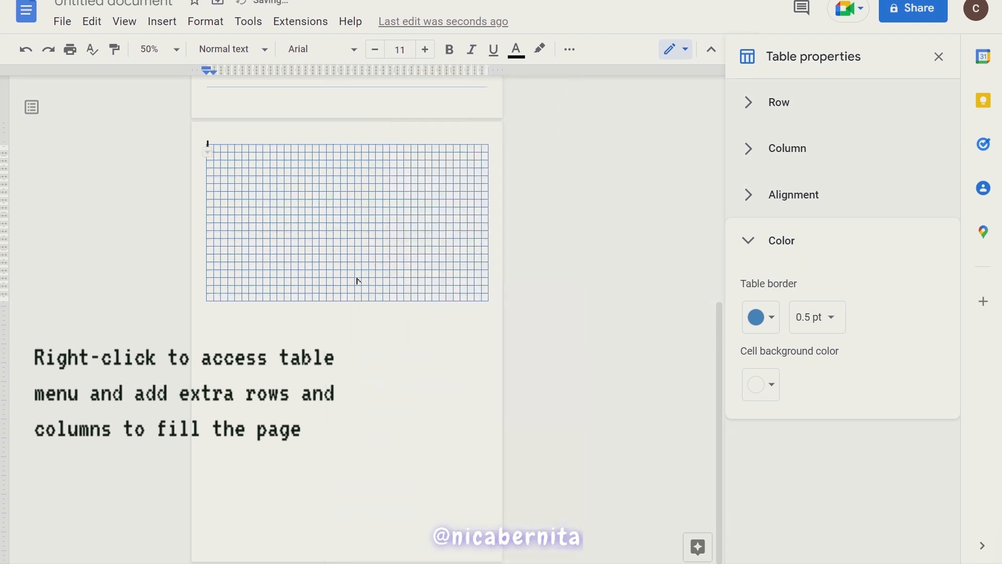
Insert 20 rows below the grid table's existing rows and add further rows until the grid fills the page height.
{"action": "left_click", "coordinate": [491, 303], "text": "shift"}
{"action": "right_click", "coordinate": [492, 303]}
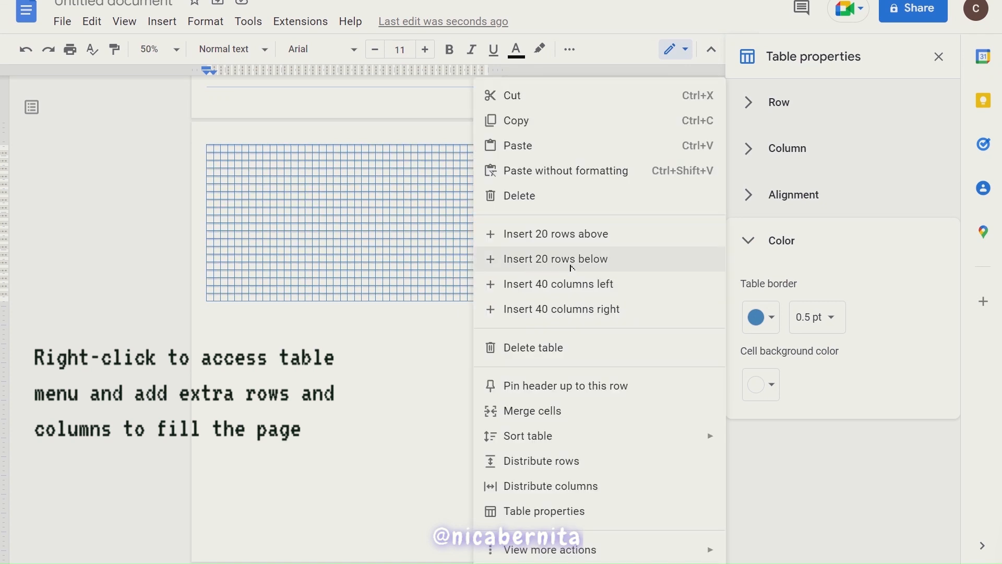
{"action": "left_click", "coordinate": [573, 268]}
{"action": "left_click", "coordinate": [487, 456], "text": "shift"}
{"action": "right_click", "coordinate": [488, 457]}
{"action": "left_click", "coordinate": [620, 234]}
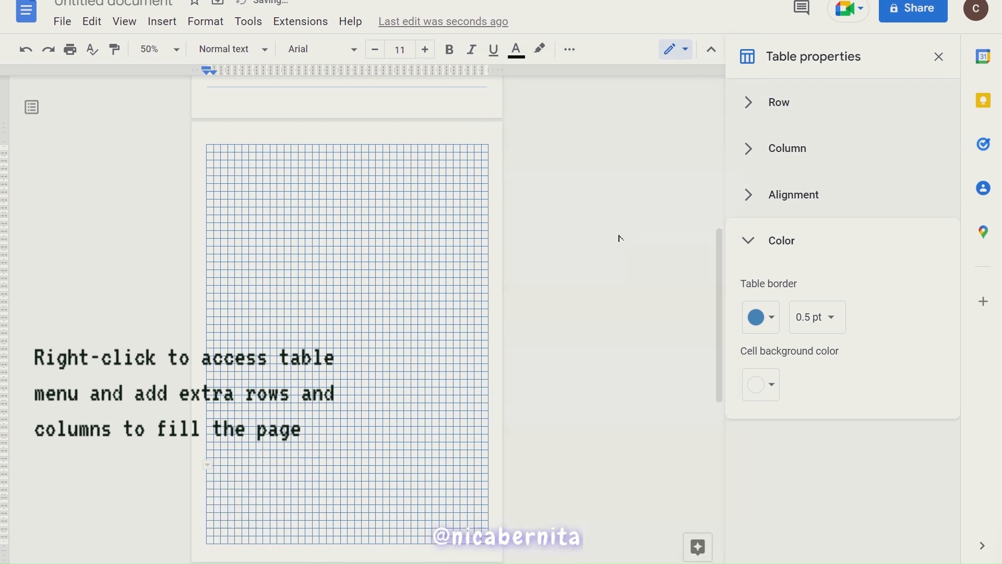
Copy the row of spaced dots on the third page and paste it repeatedly until the dots fill the page.
{"action": "mouse_move", "coordinate": [720, 335]}
{"action": "left_mouse_down"}
{"action": "mouse_move", "coordinate": [737, 311]}
{"action": "mouse_move", "coordinate": [729, 358]}
{"action": "mouse_move", "coordinate": [734, 328]}
{"action": "left_mouse_up"}
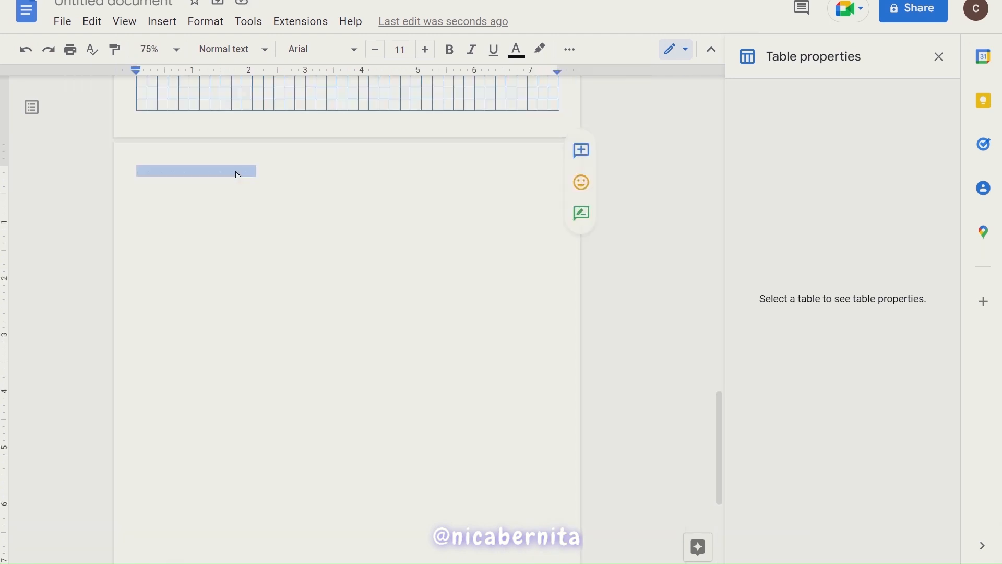
{"action": "right_click", "coordinate": [234, 170]}
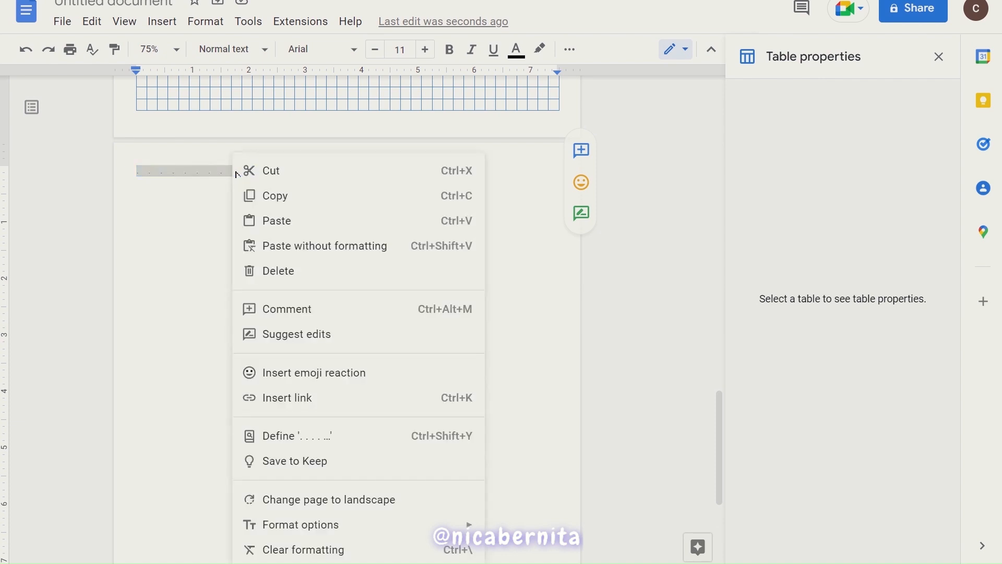
{"action": "left_click", "coordinate": [281, 200]}
{"action": "left_click", "coordinate": [281, 173]}
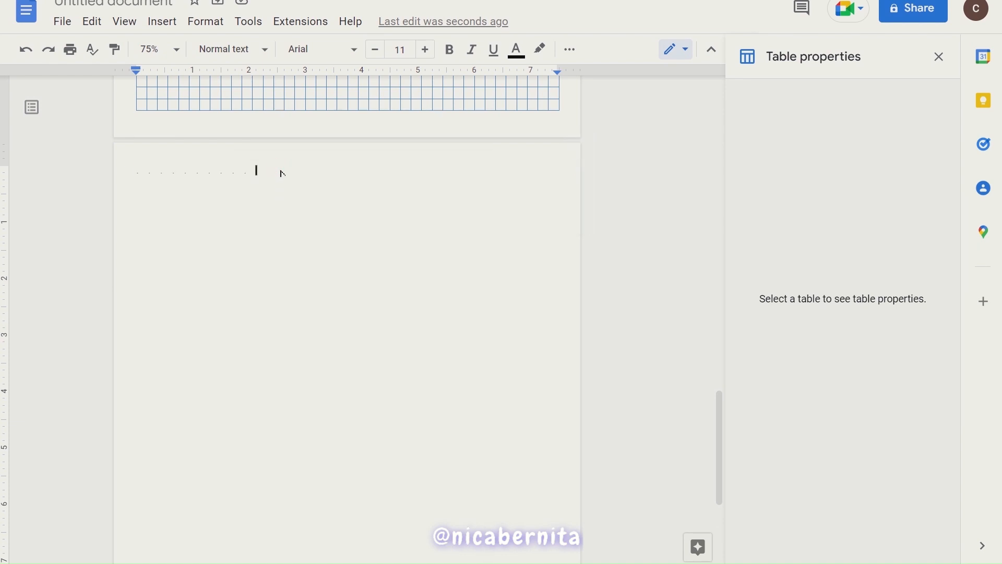
{"action": "key", "text": "ctrl+v"}
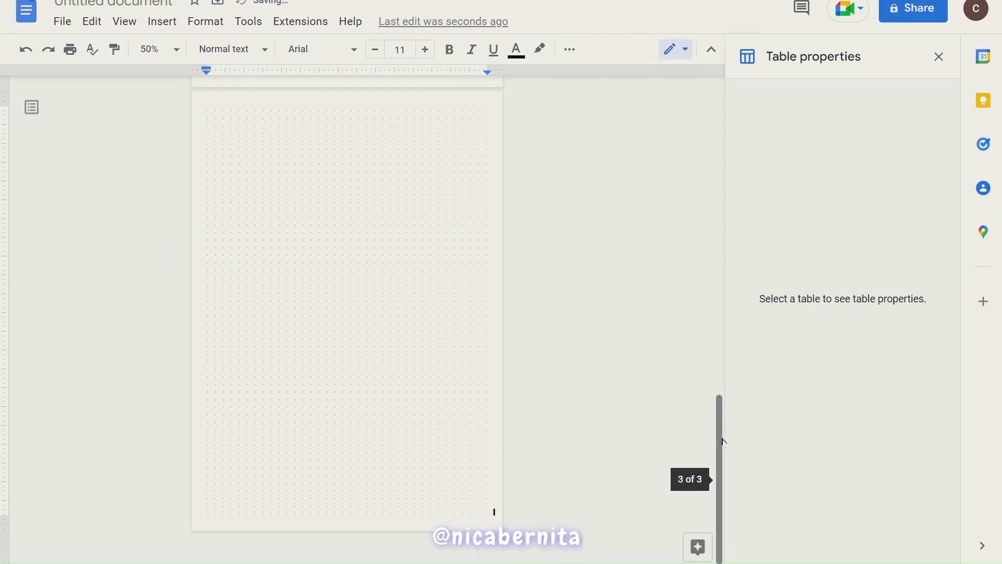
Change the text color of the dots in the upper part of the dotted page.
{"action": "left_click_drag", "start_coordinate": [715, 476], "coordinate": [727, 434]}
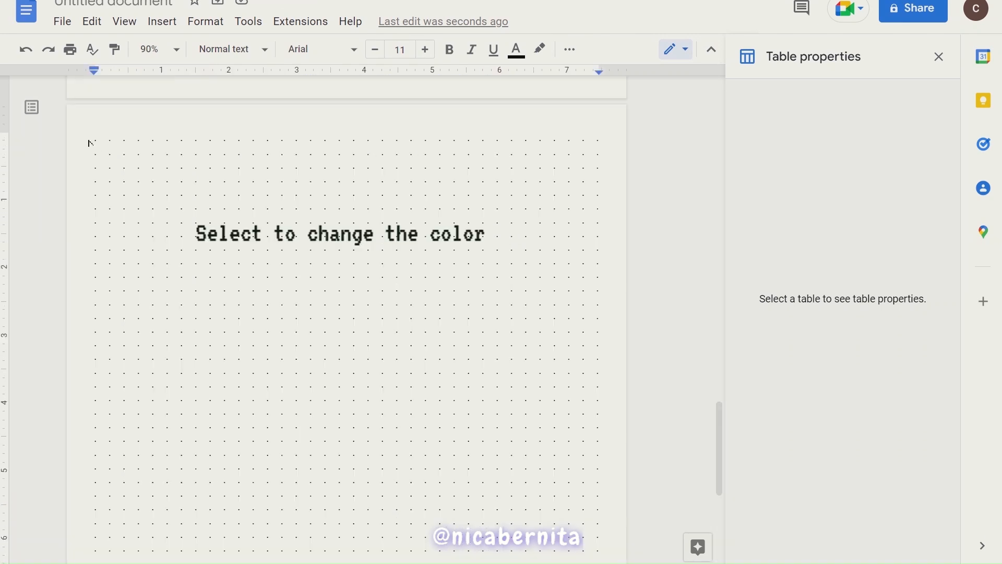
{"action": "left_click_drag", "start_coordinate": [90, 143], "coordinate": [621, 372]}
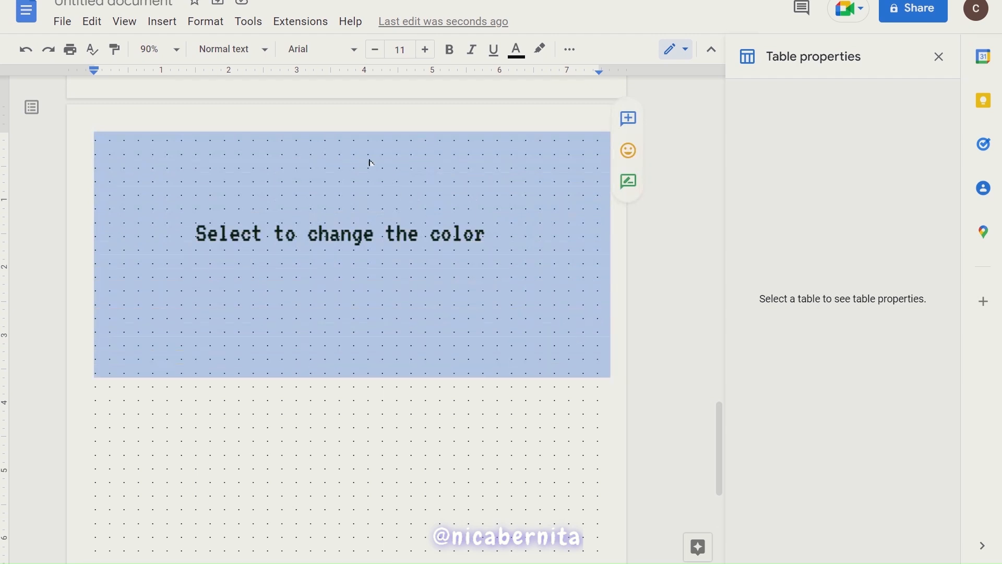
{"action": "left_click", "coordinate": [523, 51]}
{"action": "left_click", "coordinate": [542, 150]}
{"action": "left_click", "coordinate": [546, 413]}
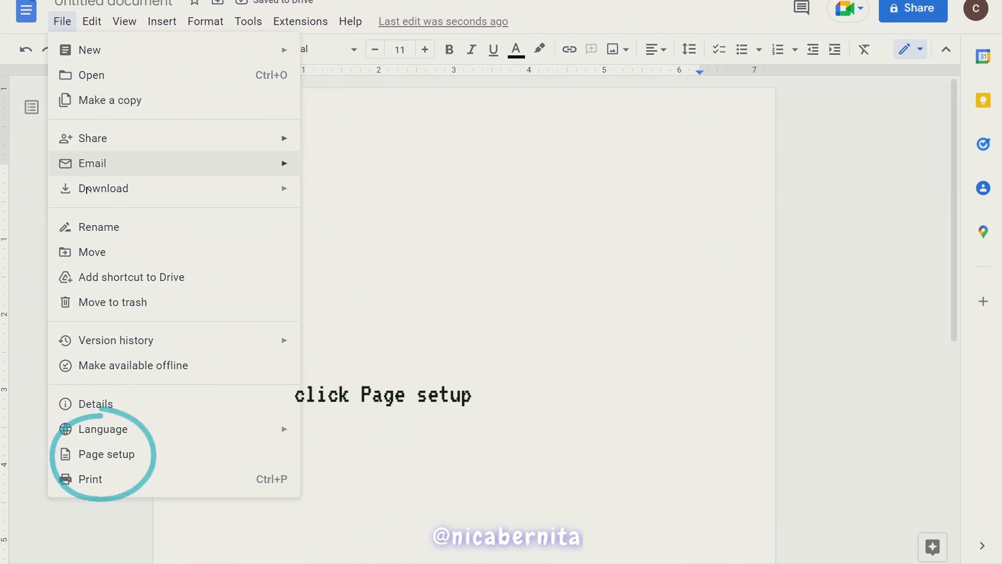
Set up the new blank document as landscape A4 with 0.2-inch margins on all four sides.
{"action": "left_click", "coordinate": [180, 464]}
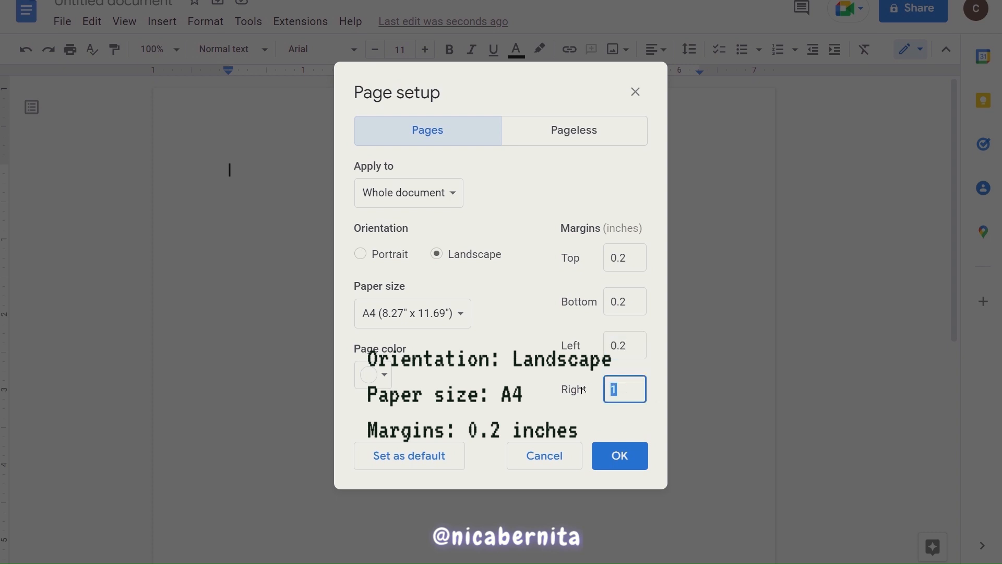
{"action": "type", "text": "0.2"}
{"action": "left_click", "coordinate": [633, 460]}
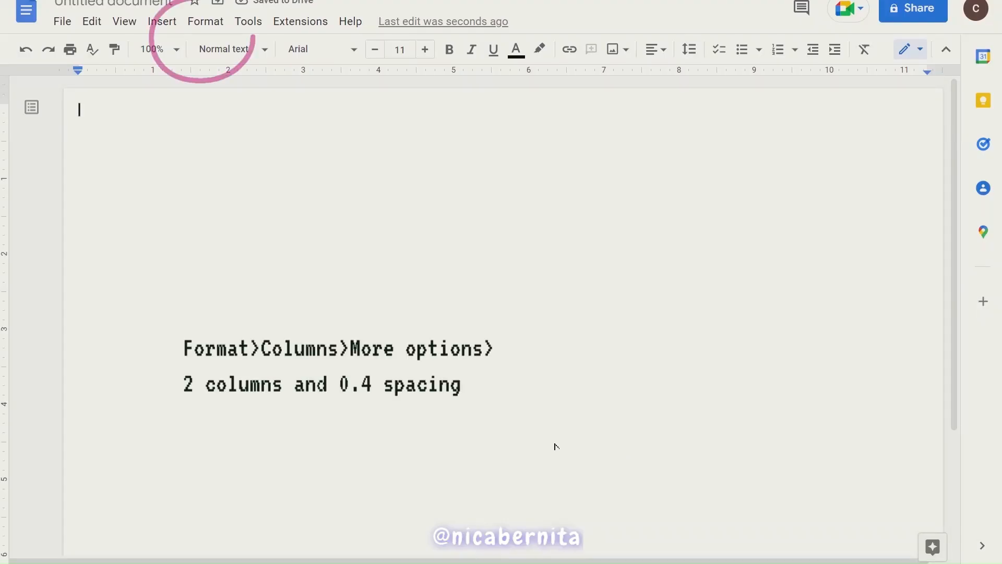
Split the landscape page into 2 columns with a spacing of 0.4 inches.
{"action": "left_click", "coordinate": [204, 22]}
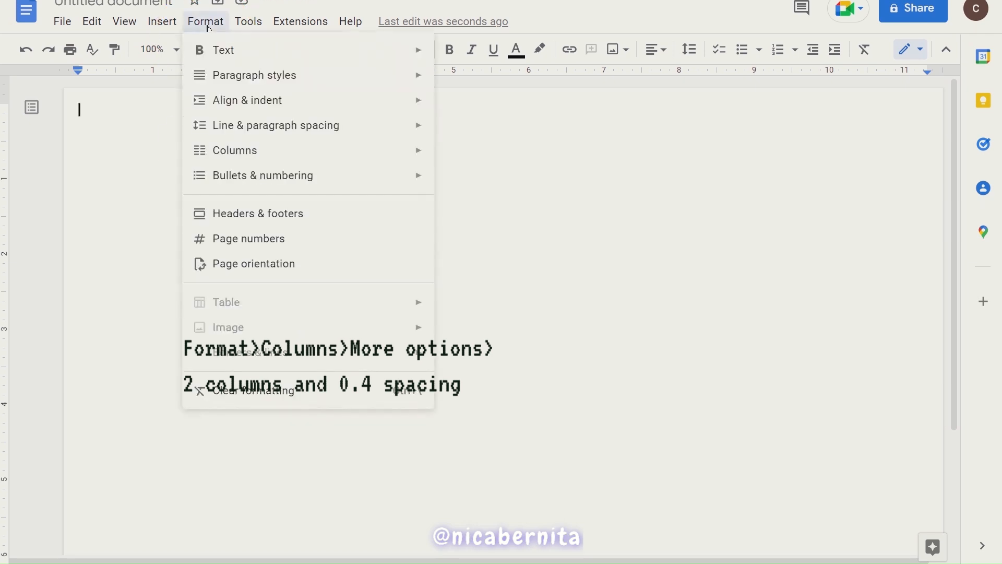
{"action": "mouse_move", "coordinate": [288, 156]}
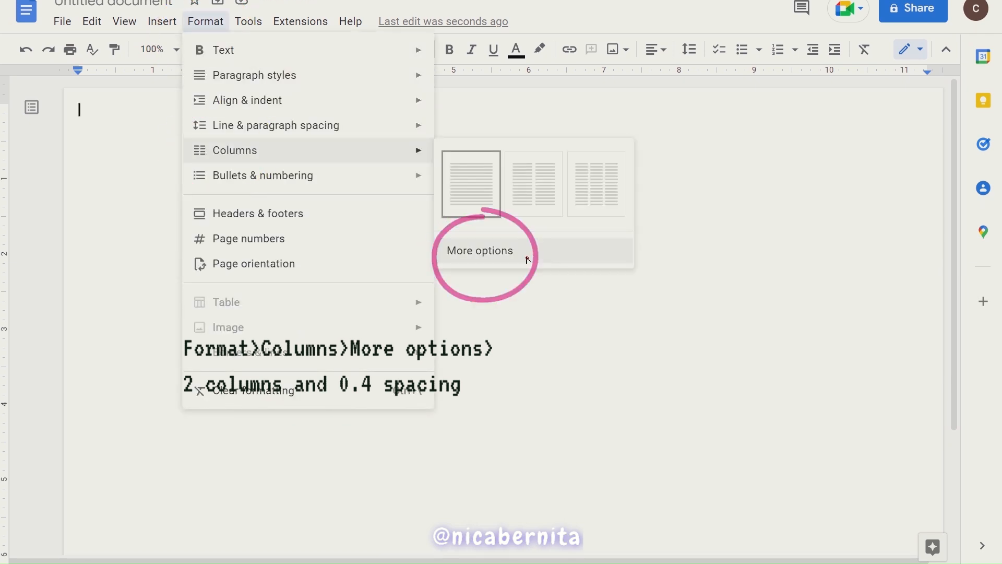
{"action": "left_click", "coordinate": [472, 252]}
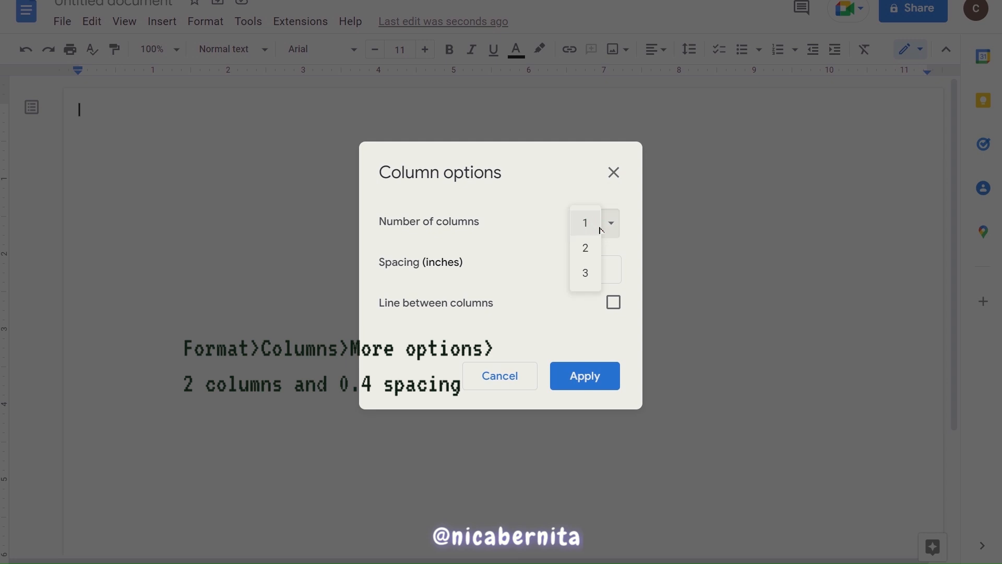
{"action": "left_click", "coordinate": [589, 252]}
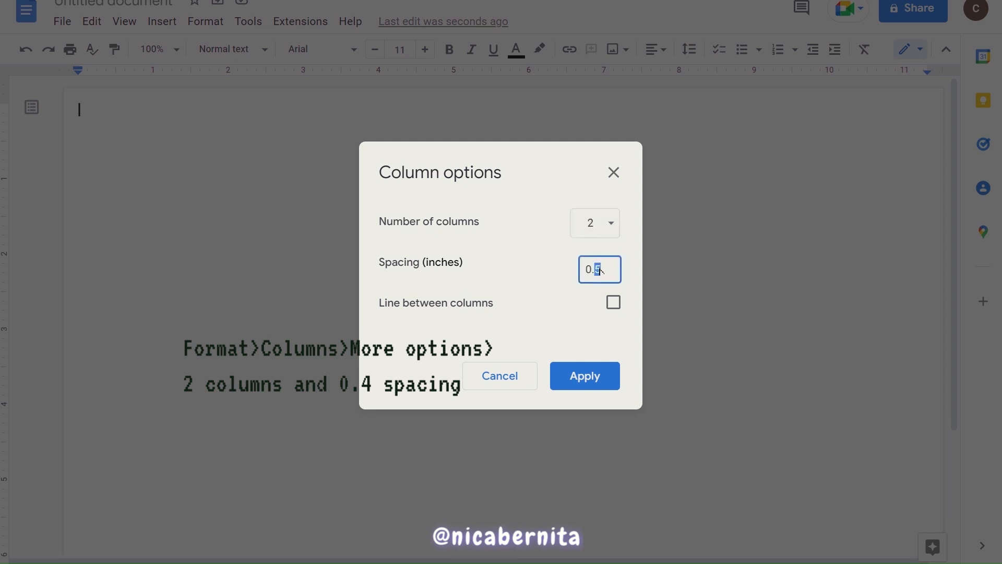
{"action": "left_click", "coordinate": [582, 382]}
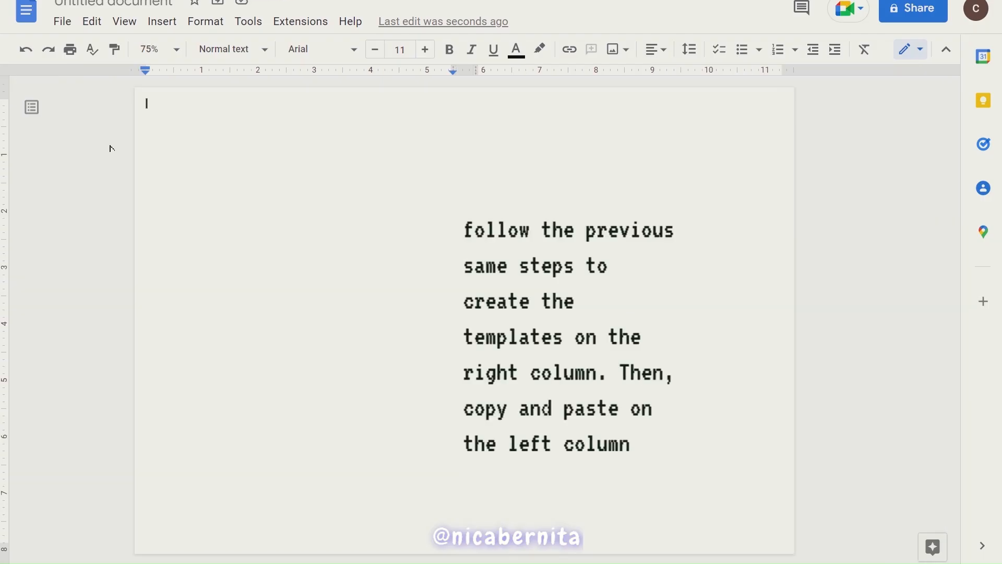
Insert a one-column table in the first page column and extend it to 23 rows to fill the page height.
{"action": "left_click", "coordinate": [162, 22]}
{"action": "mouse_move", "coordinate": [313, 75]}
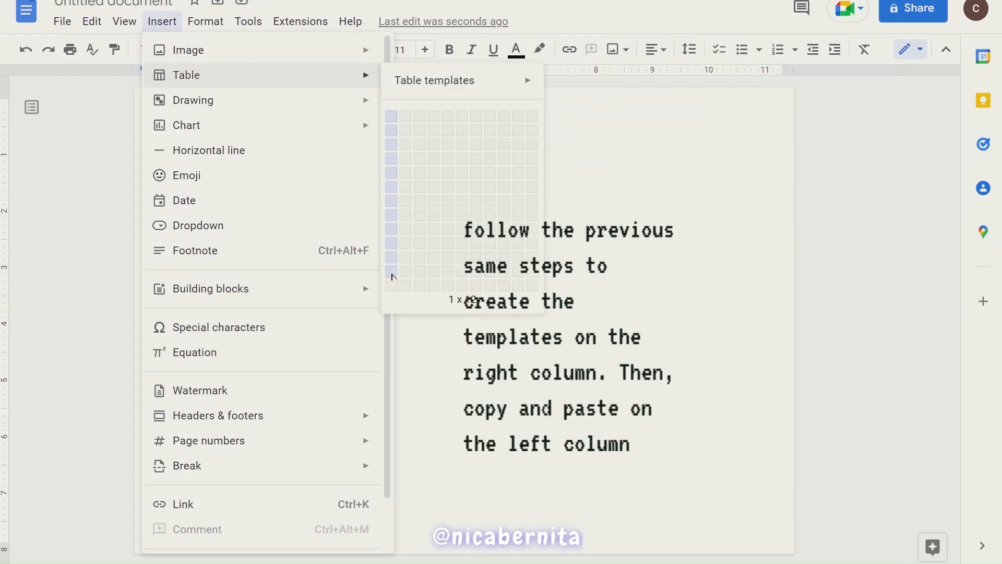
{"action": "left_click", "coordinate": [395, 388]}
{"action": "left_click_drag", "start_coordinate": [166, 441], "coordinate": [439, 476]}
{"action": "right_click", "coordinate": [442, 479]}
{"action": "left_click", "coordinate": [514, 233]}
Change the border of the entire 23-row table to gray with a width of 0.5 pt.
{"action": "left_click_drag", "start_coordinate": [407, 530], "coordinate": [203, 120]}
{"action": "right_click", "coordinate": [202, 120]}
{"action": "left_click", "coordinate": [272, 511]}
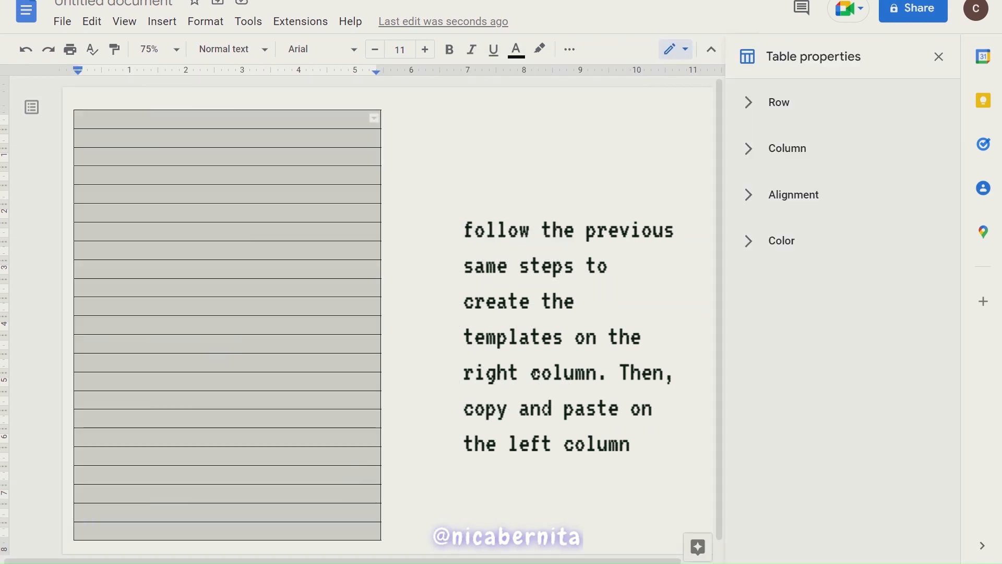
{"action": "left_click", "coordinate": [749, 240]}
{"action": "left_click", "coordinate": [761, 317]}
{"action": "left_click", "coordinate": [813, 315]}
{"action": "left_click", "coordinate": [826, 271]}
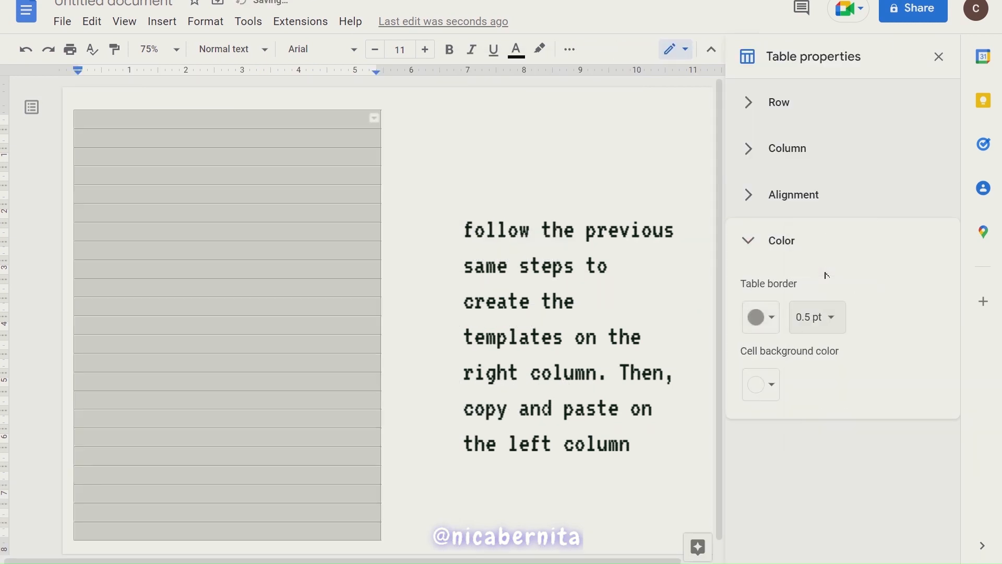
Remove the outer border of the 23-row lined table by reducing its border width to the minimum.
{"action": "left_click", "coordinate": [374, 117]}
{"action": "left_click", "coordinate": [372, 141]}
{"action": "left_click", "coordinate": [262, 49]}
{"action": "left_click", "coordinate": [286, 77]}
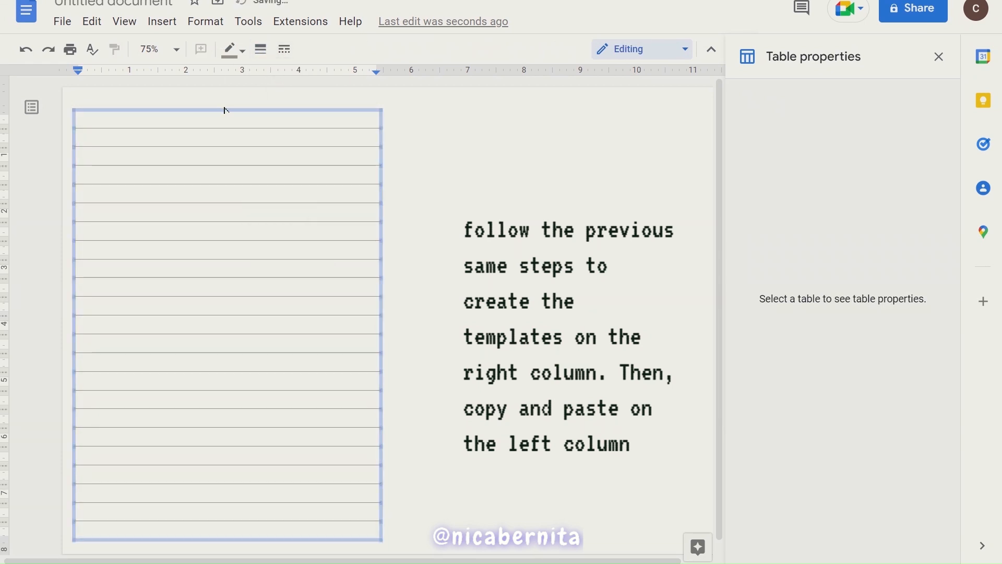
Copy the whole lined table and paste it into the second column of the page.
{"action": "left_click", "coordinate": [257, 315]}
{"action": "key", "text": "ctrl+a"}
{"action": "left_click_drag", "start_coordinate": [363, 539], "coordinate": [233, 129]}
{"action": "right_click", "coordinate": [232, 126]}
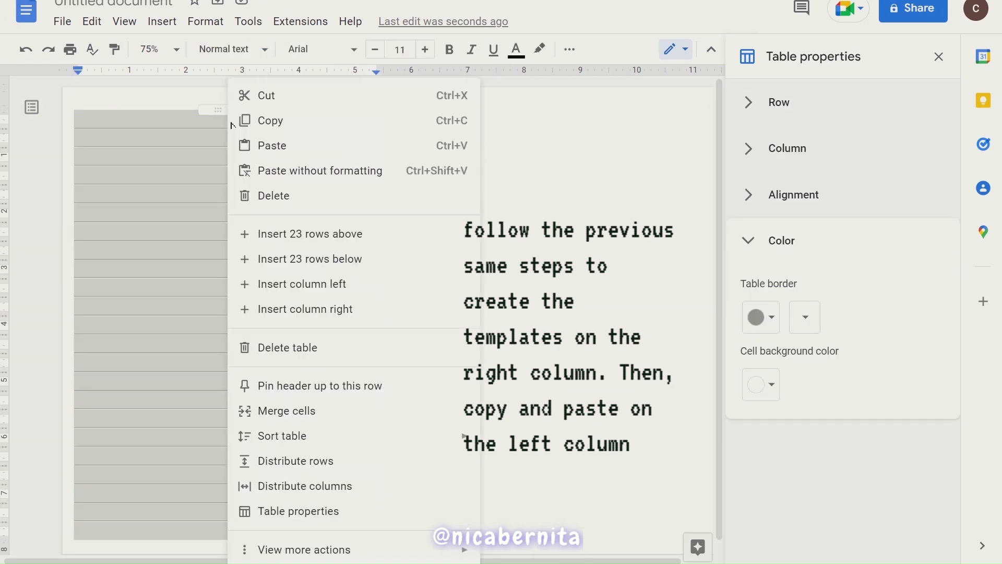
{"action": "left_click", "coordinate": [293, 123]}
{"action": "left_click", "coordinate": [414, 129]}
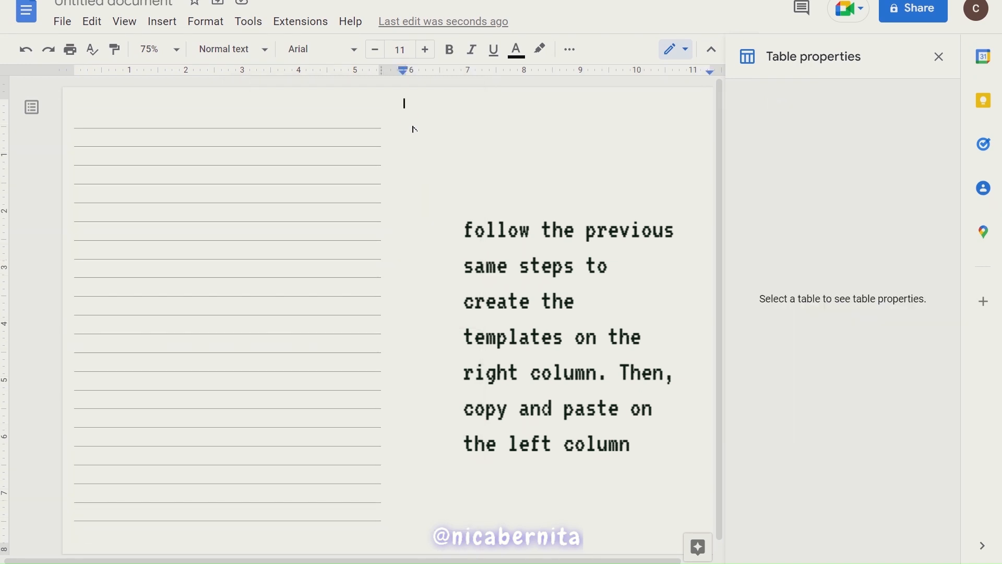
{"action": "key", "text": "ctrl+v"}
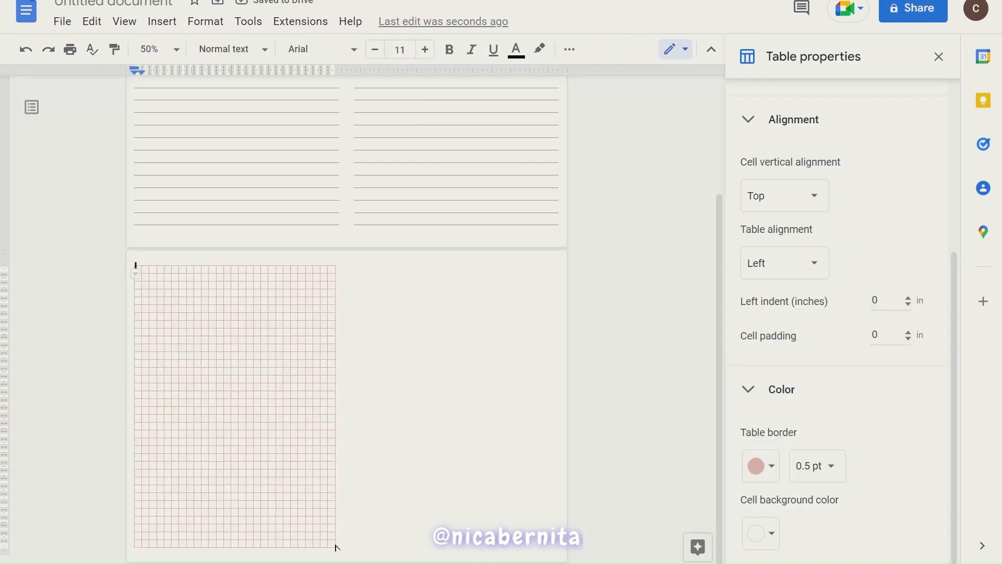
Copy the whole pink grid table on the second page and paste it into that page's empty column.
{"action": "left_click_drag", "start_coordinate": [336, 545], "coordinate": [336, 548]}
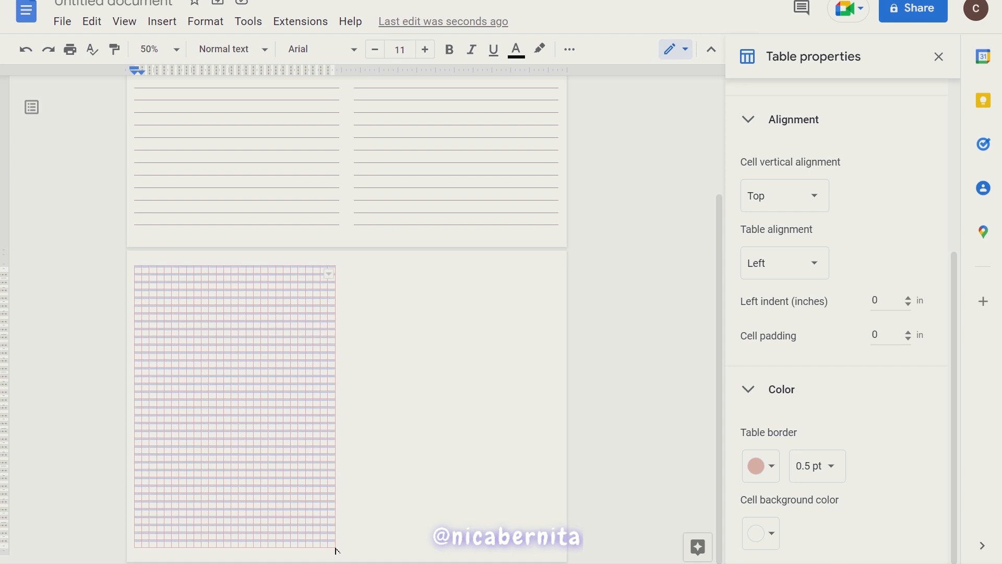
{"action": "right_click", "coordinate": [264, 343]}
{"action": "left_click", "coordinate": [292, 119]}
{"action": "left_click", "coordinate": [382, 282]}
{"action": "key", "text": "ctrl+v"}
{"action": "mouse_move", "coordinate": [716, 315]}
{"action": "left_mouse_down"}
{"action": "mouse_move", "coordinate": [712, 207]}
{"action": "mouse_move", "coordinate": [729, 318]}
{"action": "left_mouse_up"}
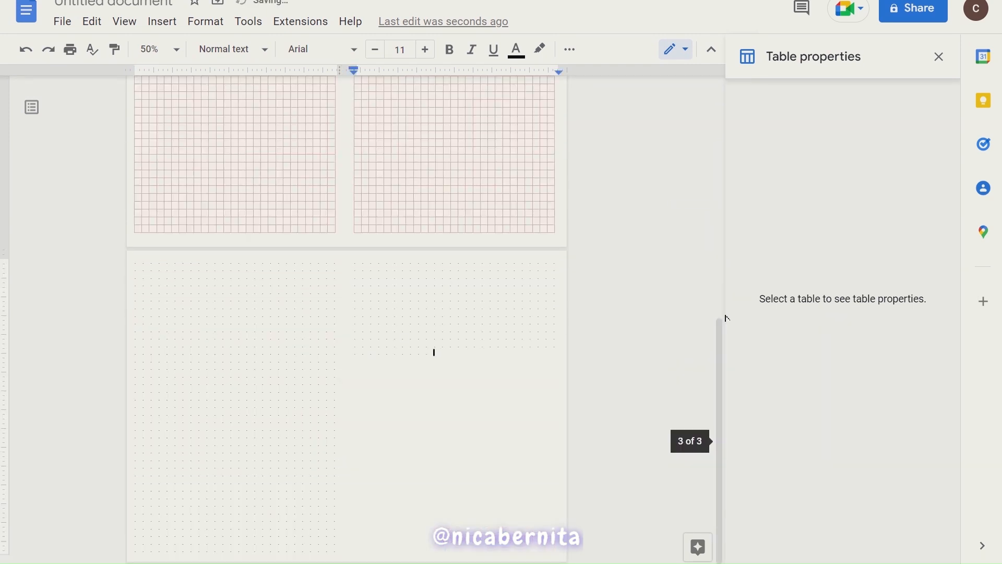
{"action": "mouse_move", "coordinate": [725, 405]}
{"action": "left_mouse_down"}
{"action": "mouse_move", "coordinate": [706, 156]}
{"action": "mouse_move", "coordinate": [731, 416]}
{"action": "left_mouse_up"}
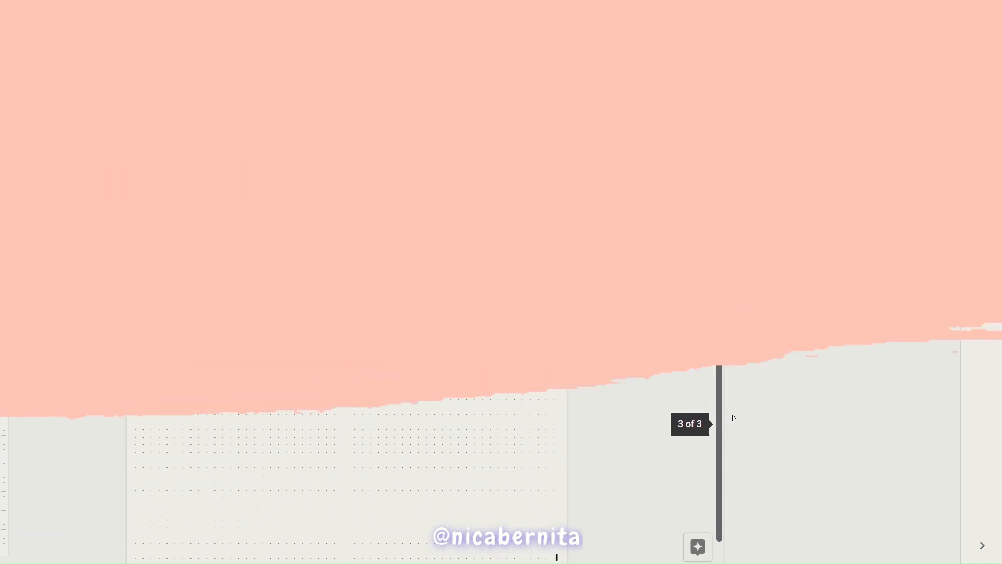